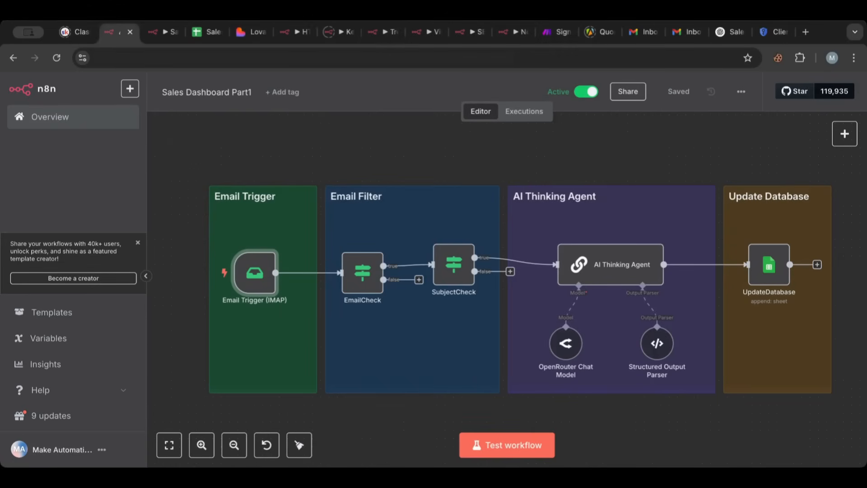
- Review the credential, mailbox and custom email rule settings of the Email Trigger (IMAP) node, then return to the canvas
scroll(365, 145, down, 2)
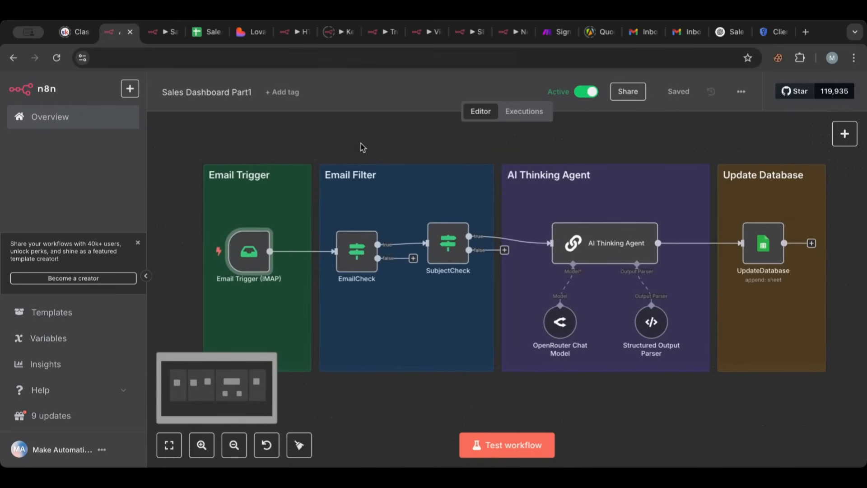
double_click(247, 258)
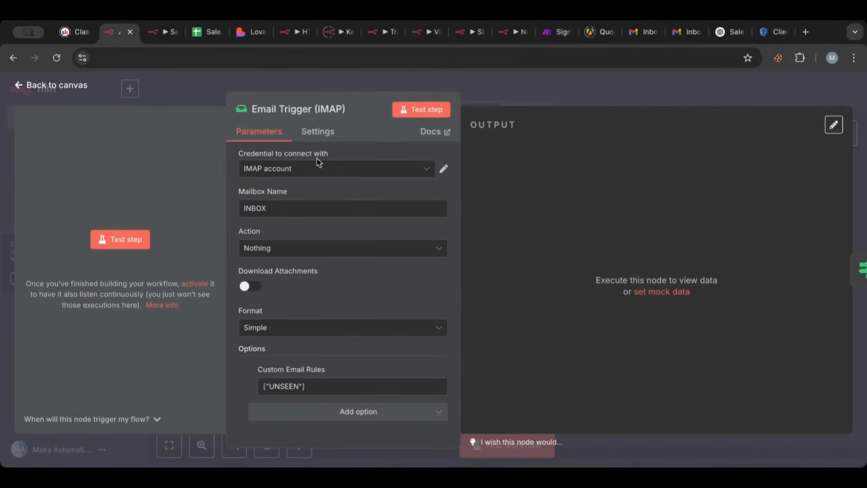
click(52, 87)
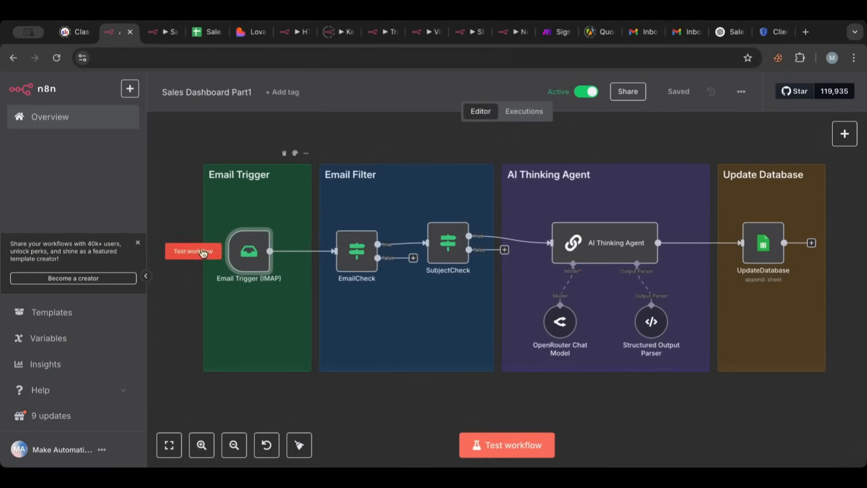
double_click(245, 256)
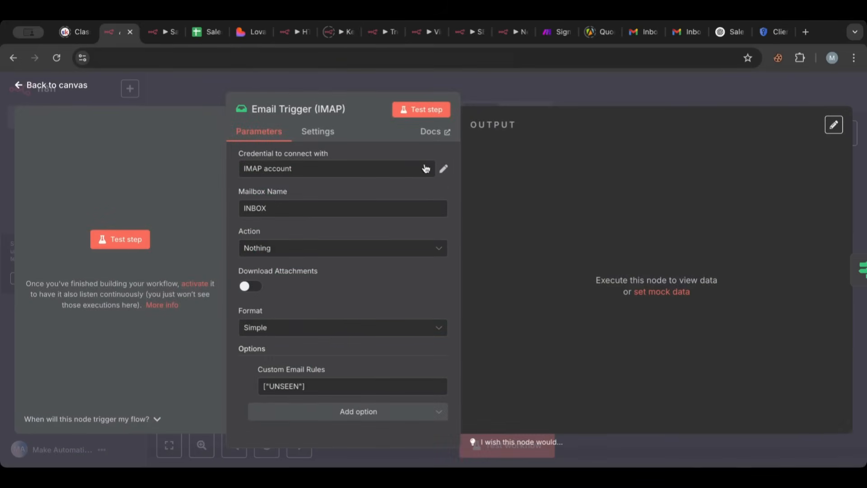
click(398, 175)
click(398, 170)
click(52, 88)
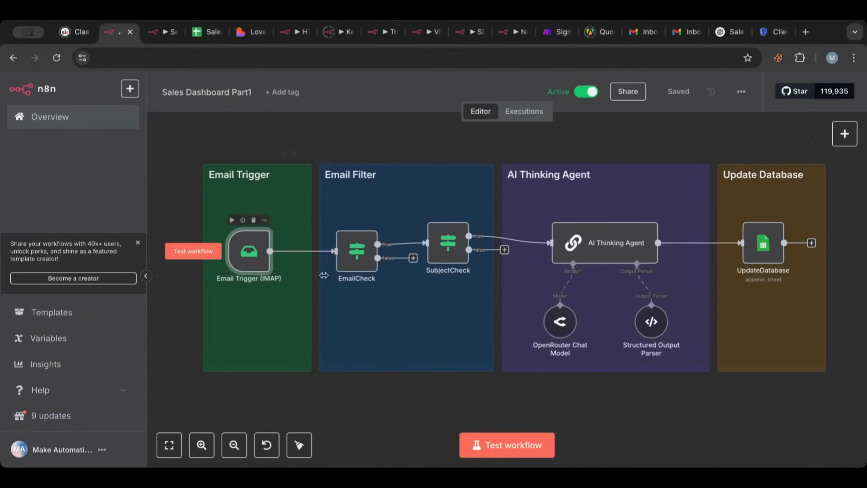
- Inspect the EmailCheck node's OR conditions that match the sender address, then return to the canvas
double_click(361, 263)
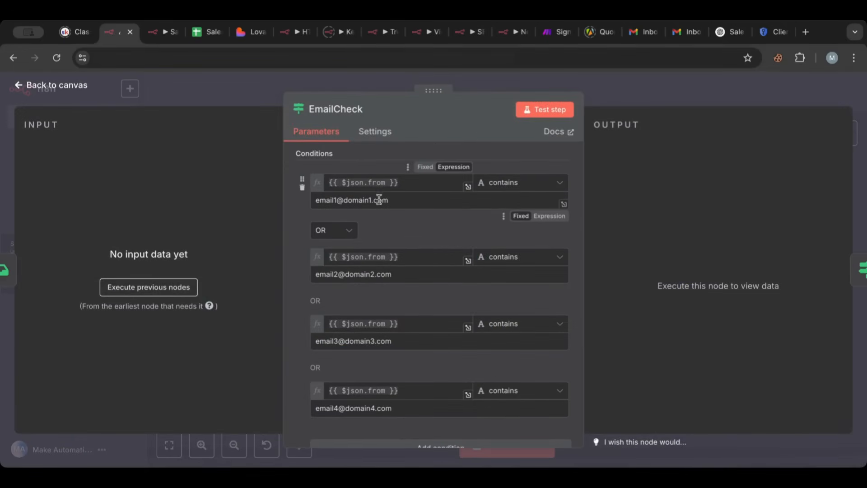
triple_click(398, 200)
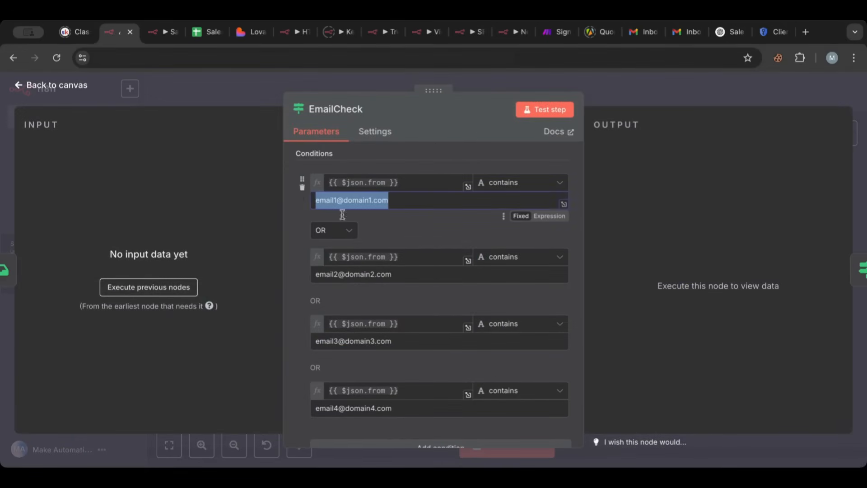
scroll(361, 226, down, 3)
scroll(317, 298, up, 3)
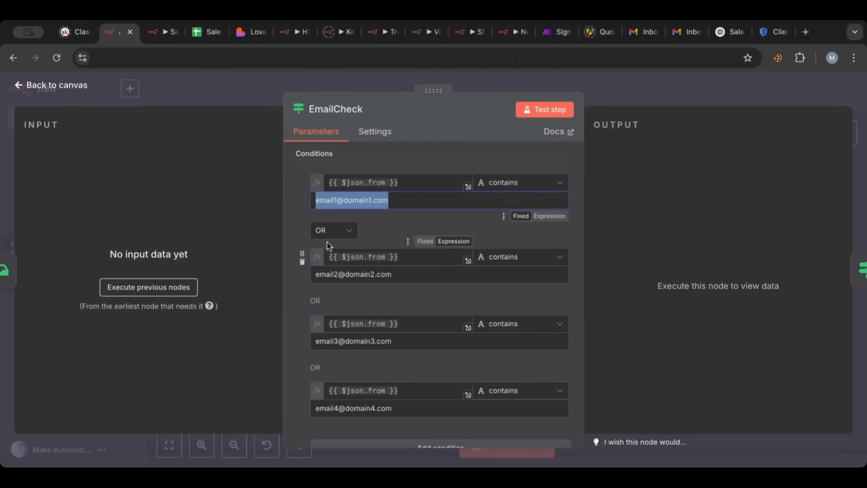
click(396, 201)
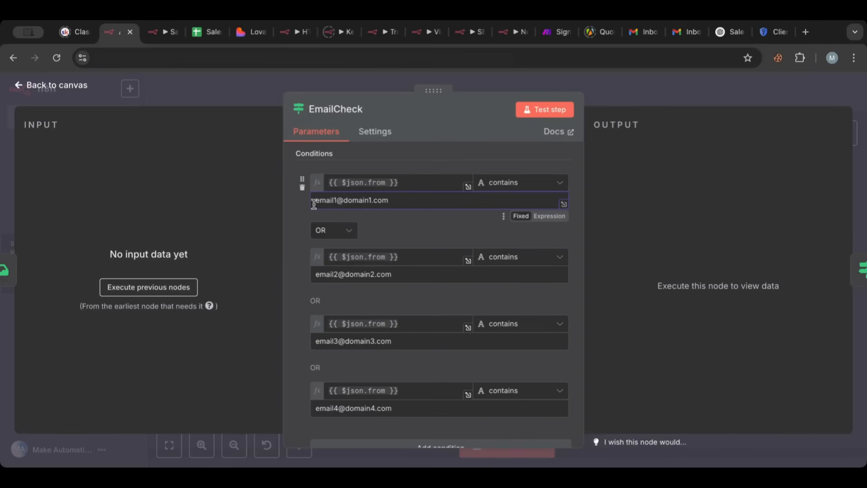
click(76, 89)
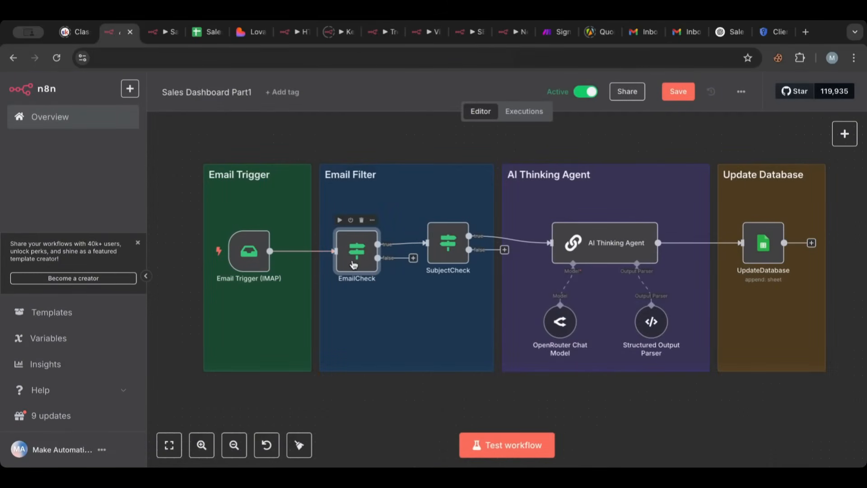
double_click(352, 253)
scroll(370, 252, down, 5)
scroll(429, 266, up, 5)
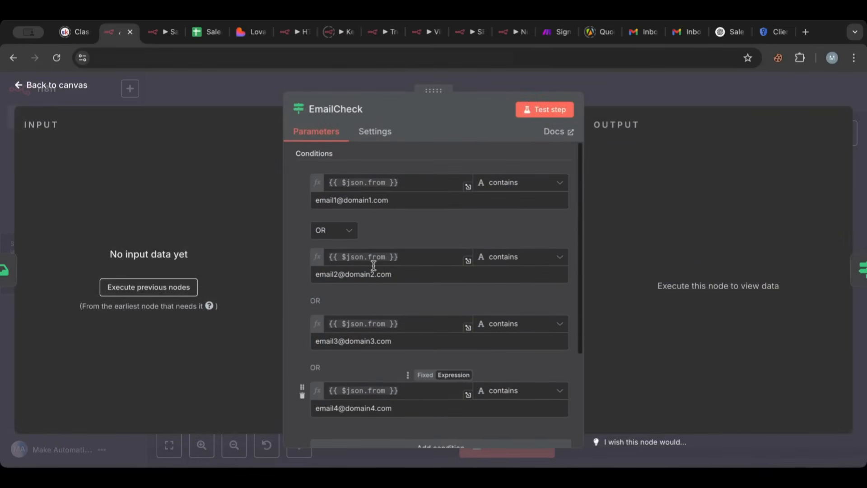
click(45, 86)
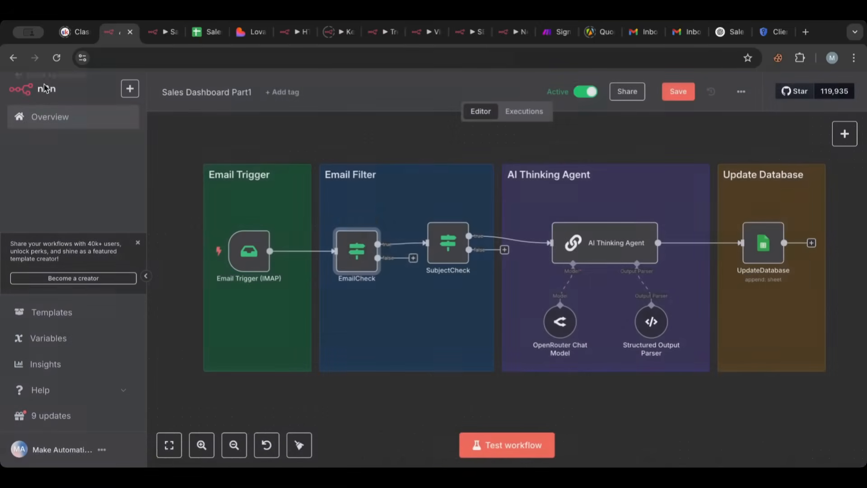
double_click(361, 253)
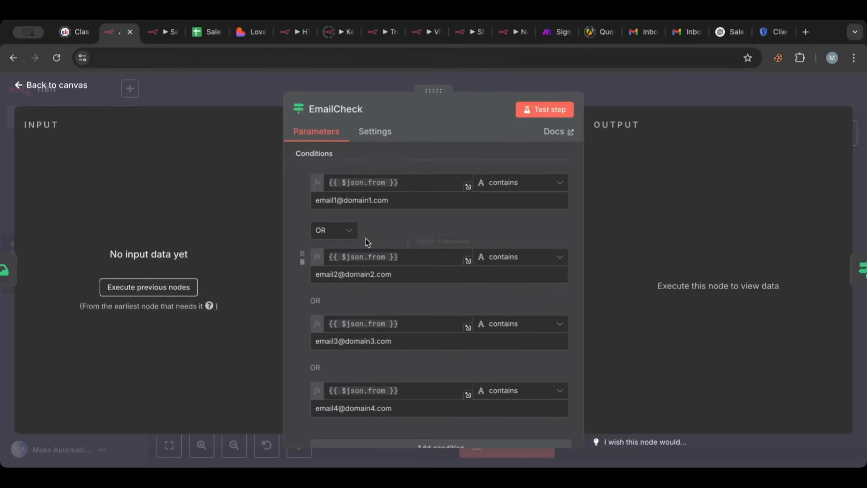
click(60, 86)
- Examine the SubjectCheck node's lowercase subject conditions and their keywords, then return to the canvas
double_click(445, 246)
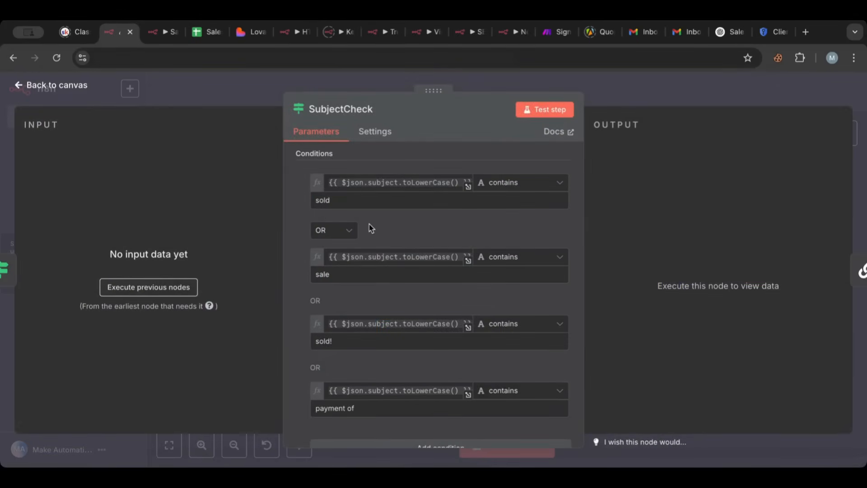
click(373, 183)
click(503, 152)
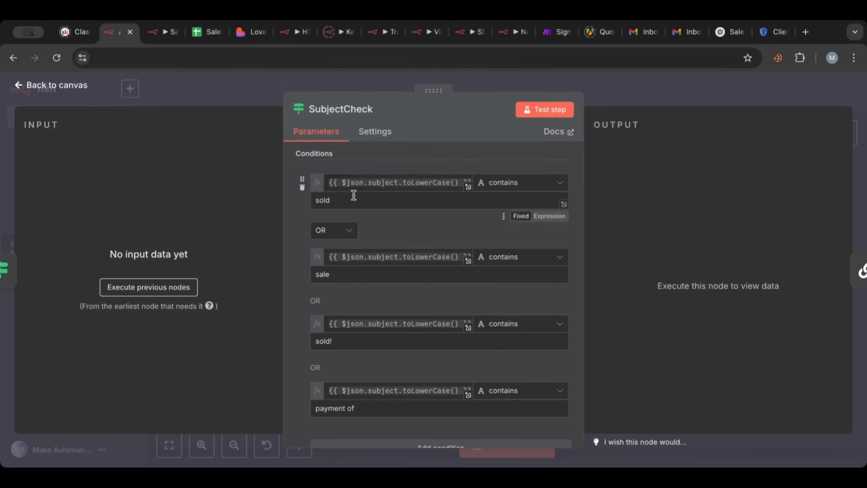
scroll(346, 280, down, 2)
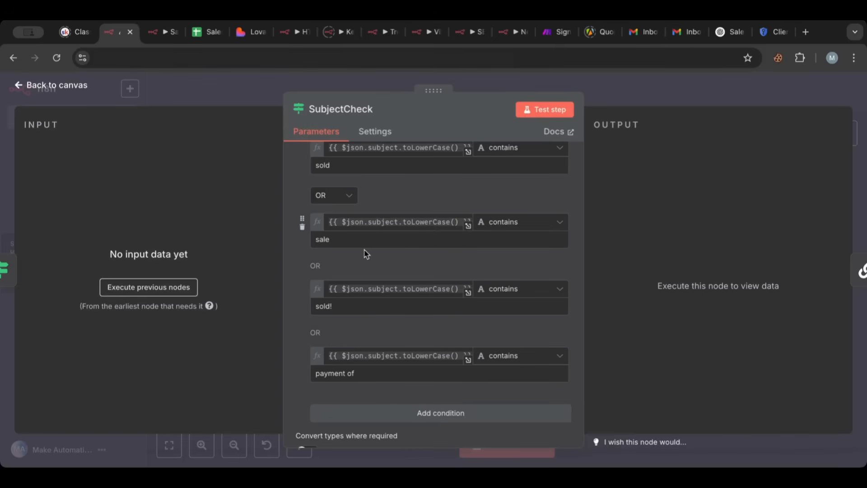
scroll(366, 254, up, 1)
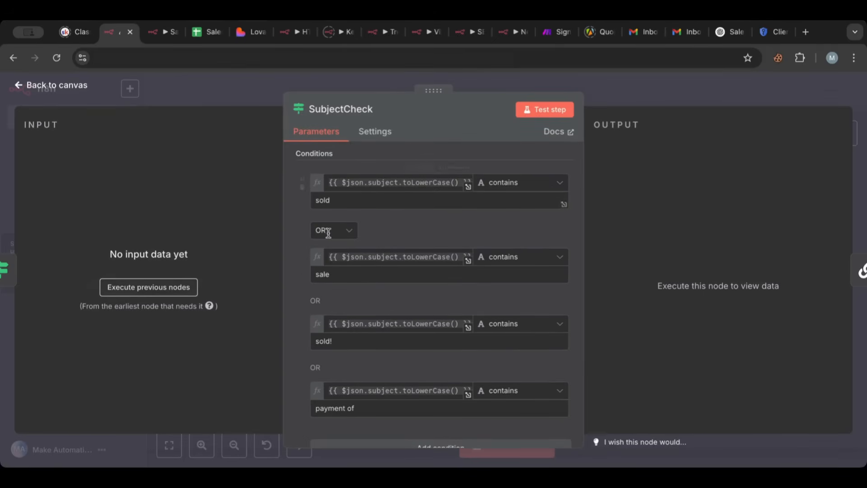
scroll(344, 315, down, 1)
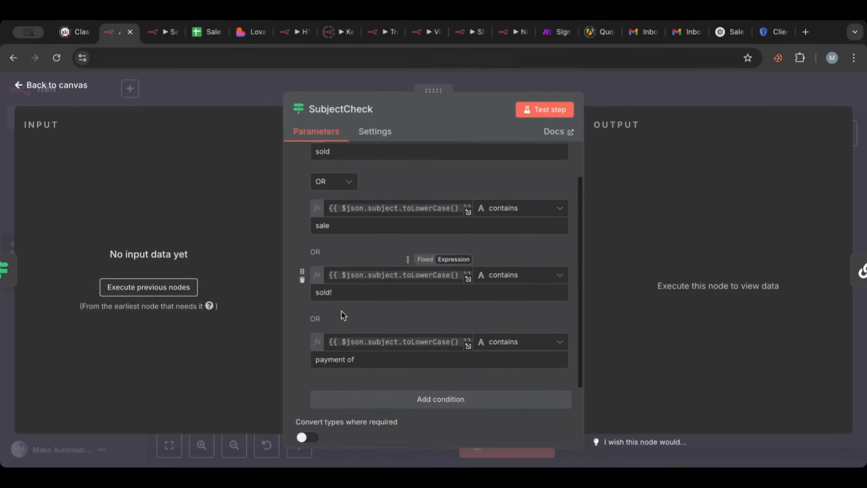
click(56, 86)
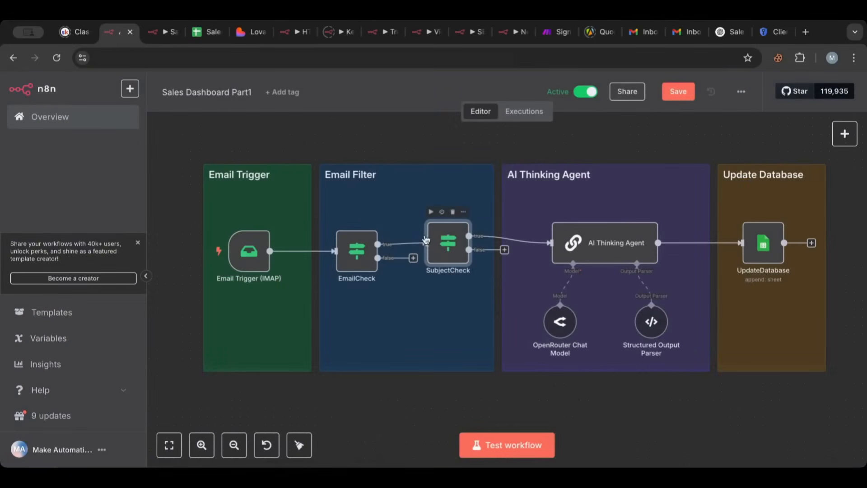
double_click(447, 243)
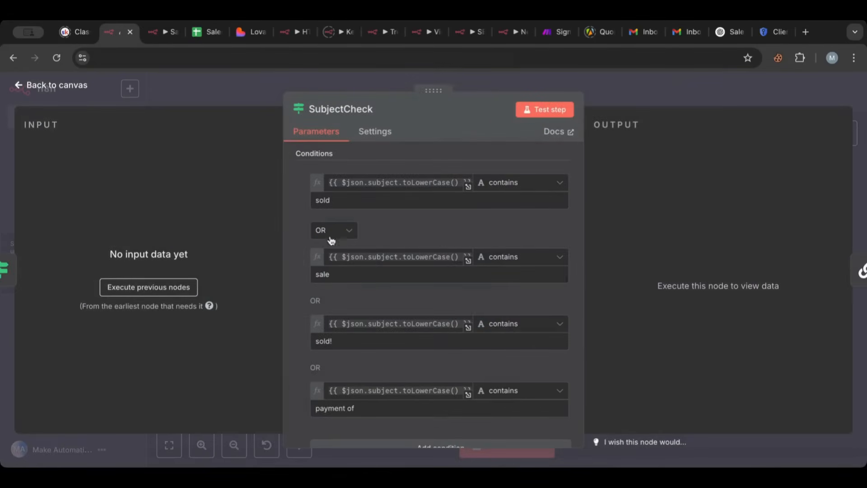
click(83, 85)
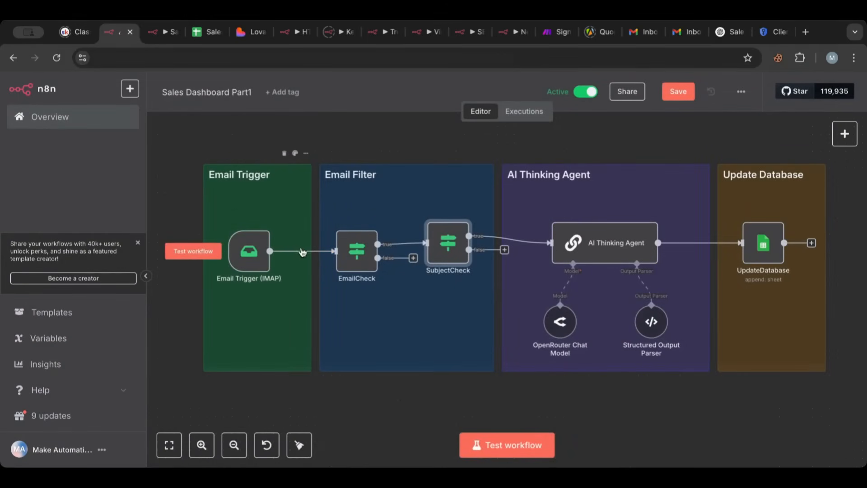
- View the AI Thinking Agent node briefly and check the credential and model settings of its OpenRouter Chat Model
scroll(520, 273, right, 5)
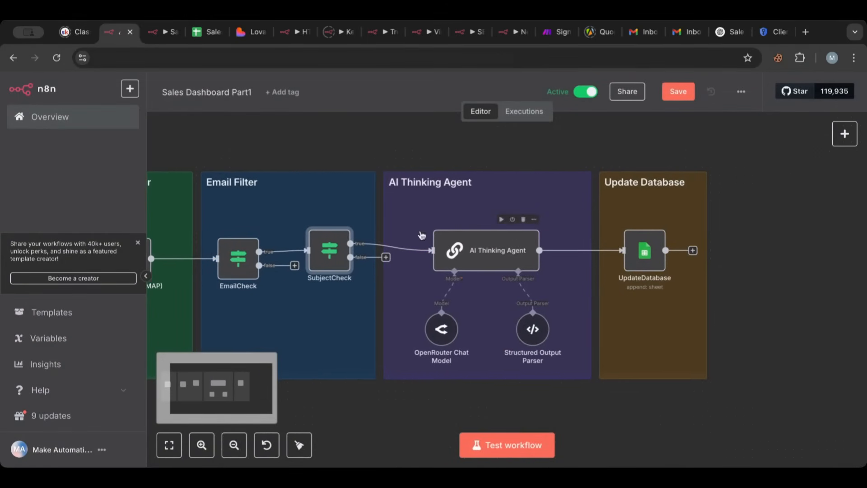
double_click(482, 258)
click(74, 85)
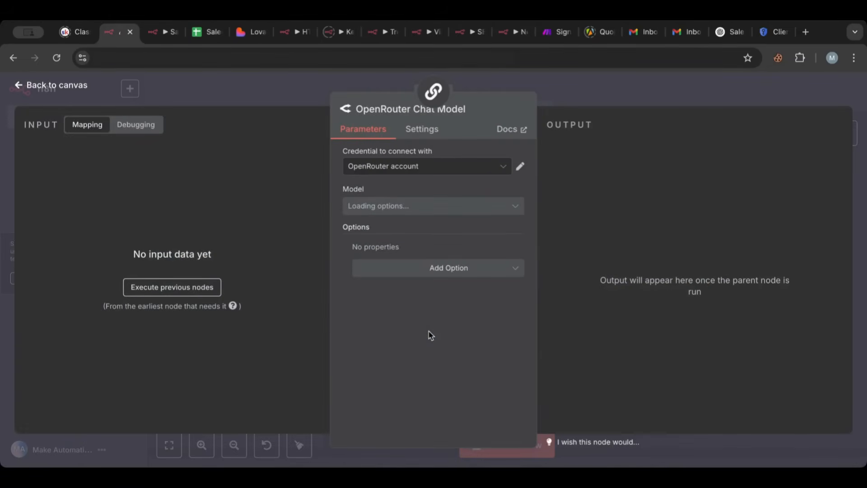
click(68, 85)
- Read through the JSON input schema of the Structured Output Parser, then return to the canvas
double_click(531, 328)
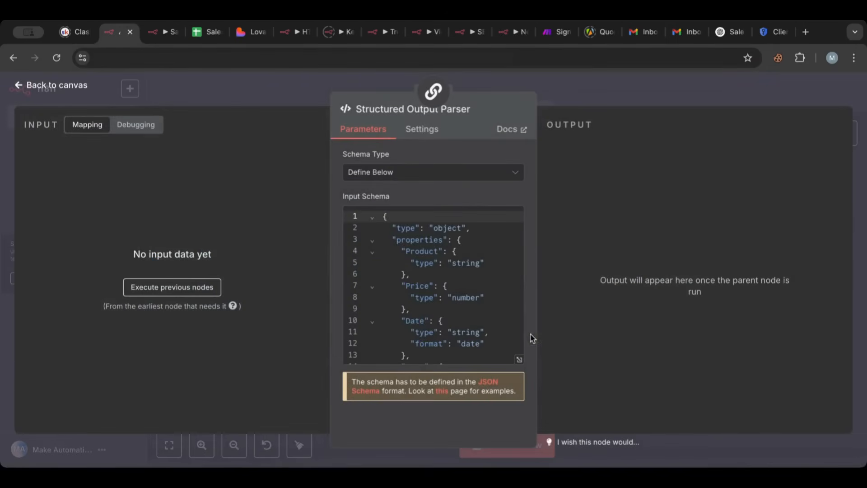
scroll(462, 292, down, 2)
scroll(461, 291, down, 2)
scroll(484, 293, up, 4)
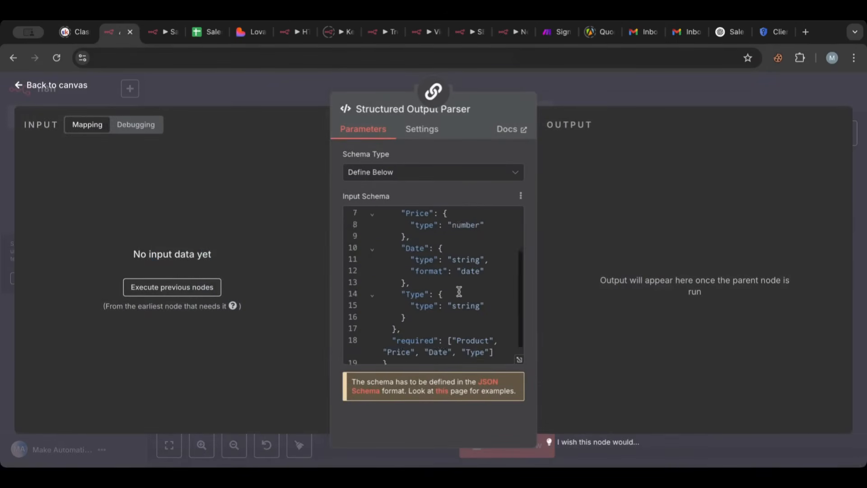
click(71, 85)
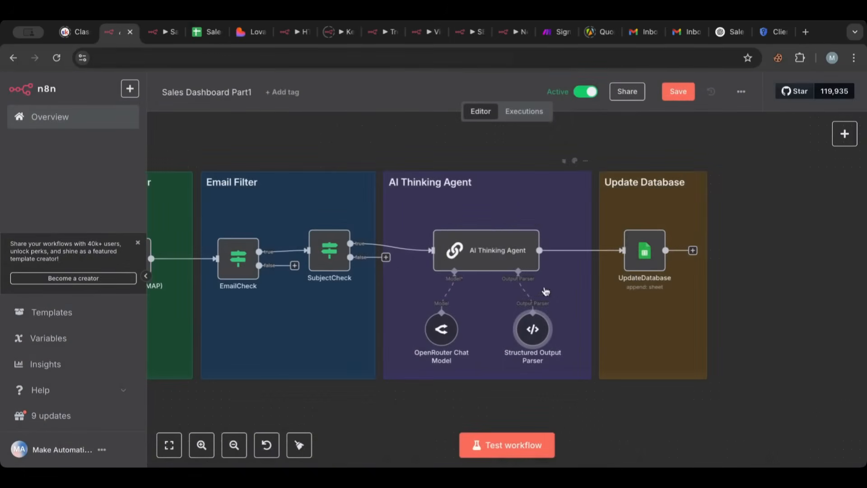
- Open the AI Thinking Agent's prompt and examine the Email Content expression that chooses between textPlain and textHtml
double_click(484, 245)
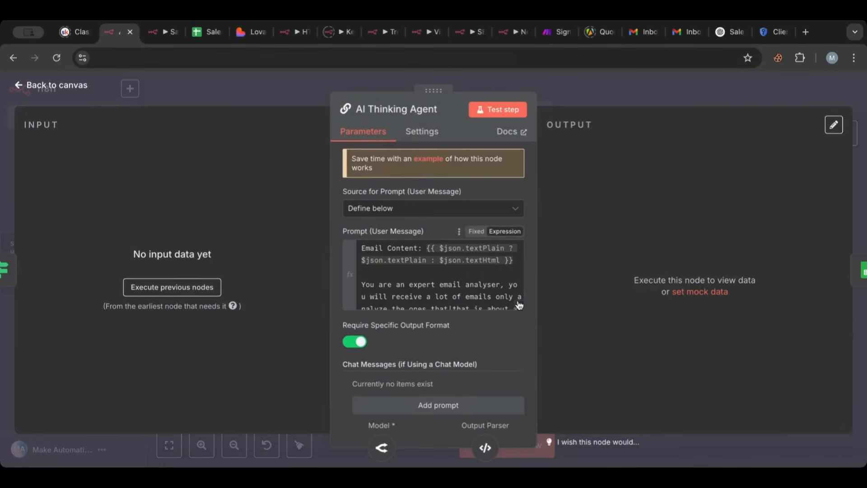
click(429, 244)
drag(429, 248, 371, 236)
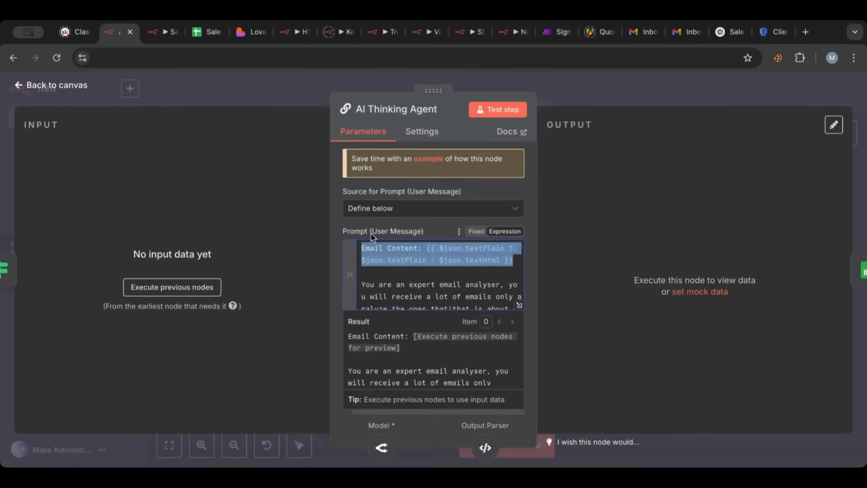
click(396, 254)
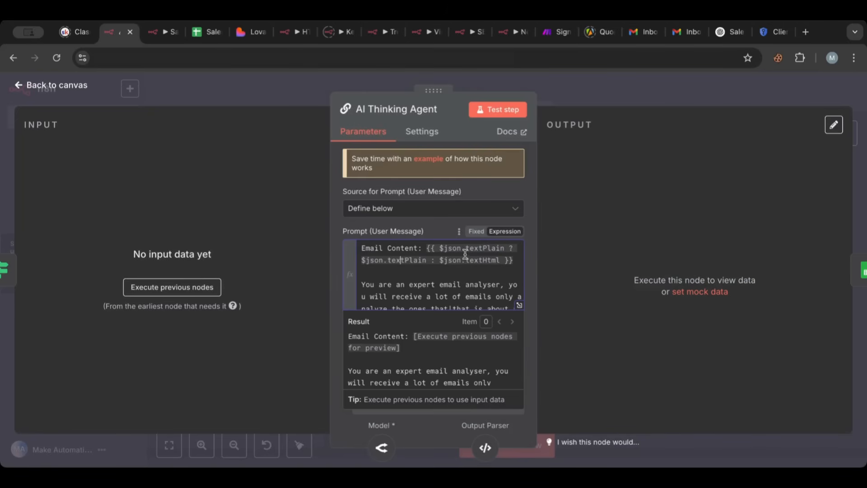
drag(440, 248, 502, 248)
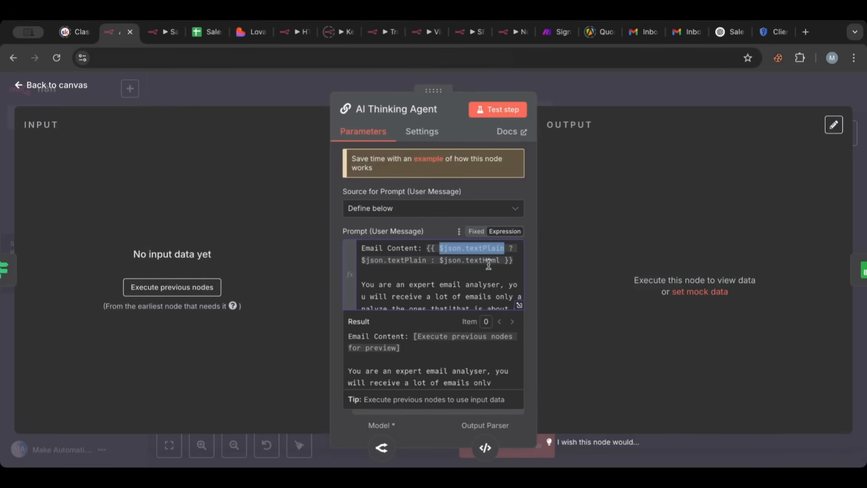
click(517, 262)
drag(517, 262, 425, 247)
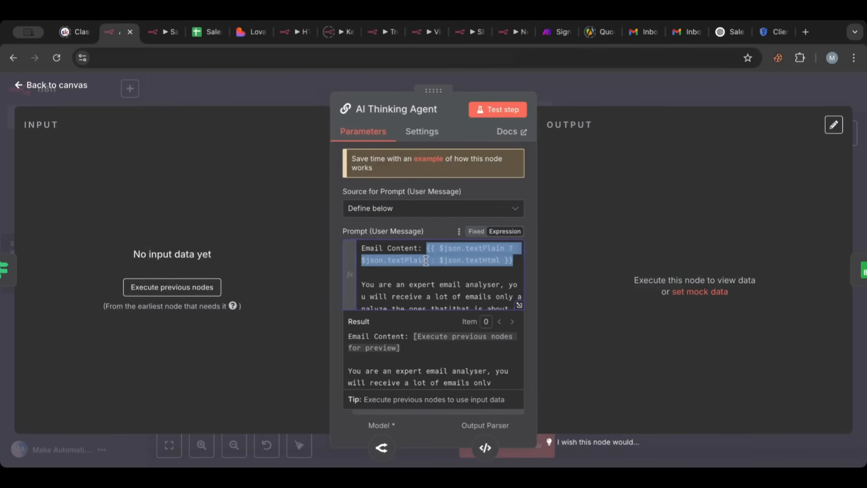
- Read the AI Thinking Agent prompt's analysis instructions, JSON output format and list of sources with their types
scroll(426, 260, down, 3)
scroll(427, 262, up, 1)
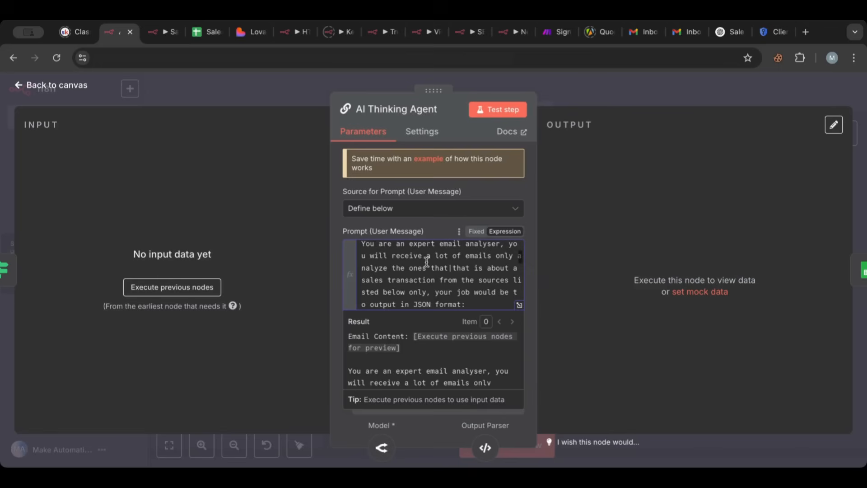
scroll(427, 261, down, 5)
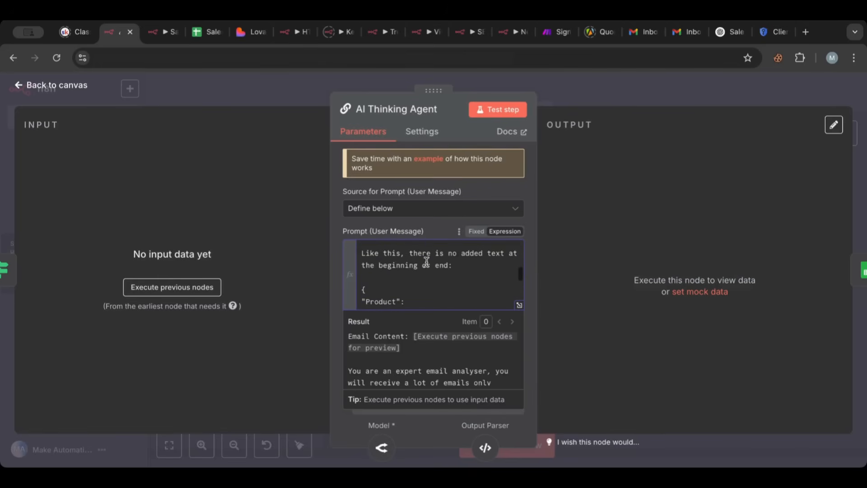
scroll(426, 263, up, 2)
scroll(427, 262, down, 3)
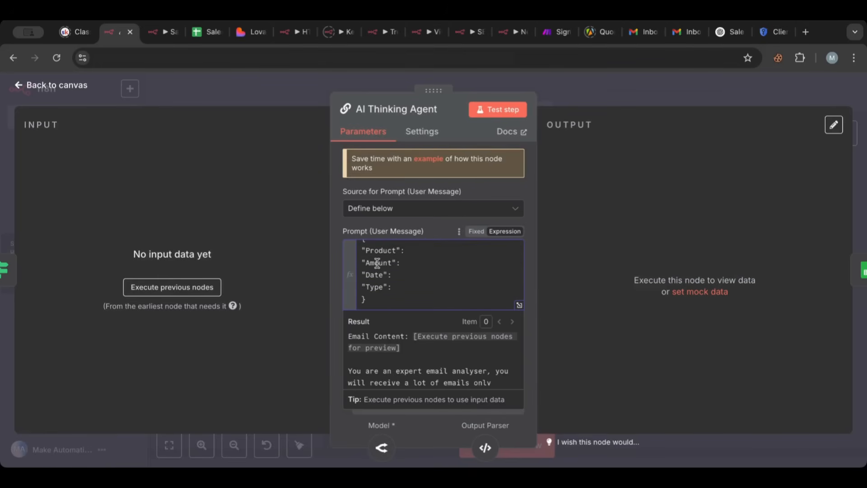
scroll(375, 278, up, 5)
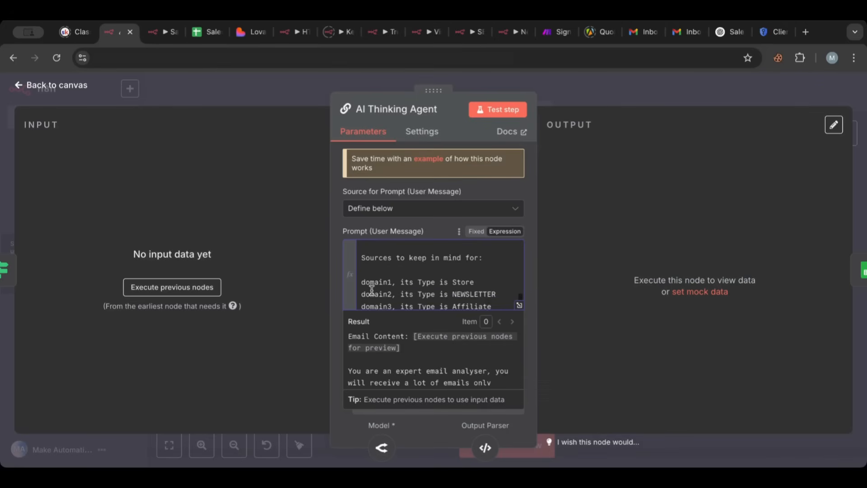
- Examine the prompt's sources list matching domain1, domain2 and domain3 to Store, NEWSLETTER and Affiliate, then return to the canvas
drag(358, 258, 499, 259)
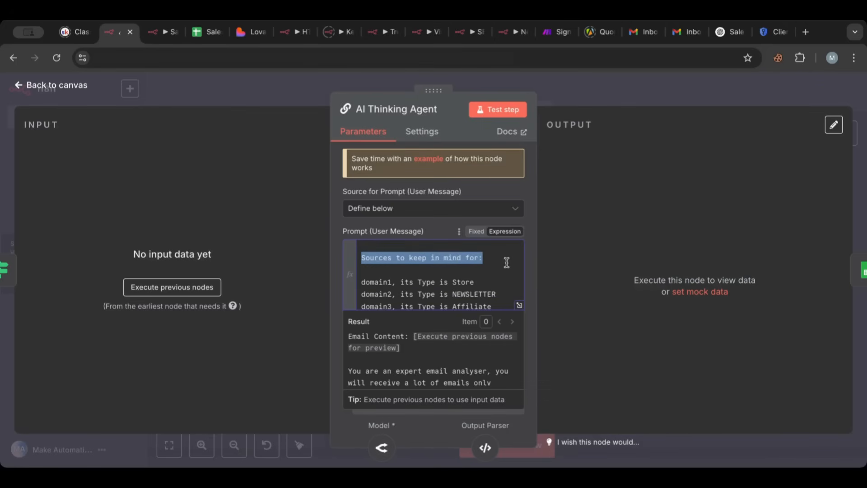
scroll(486, 279, down, 1)
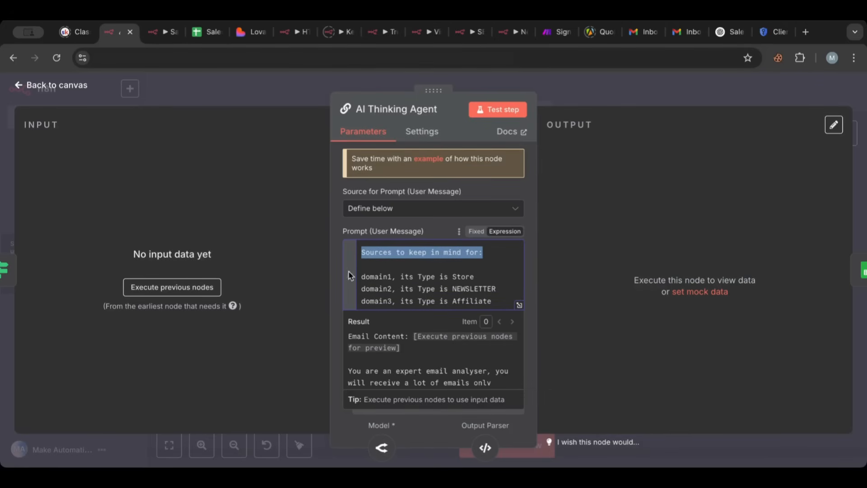
click(373, 268)
double_click(372, 277)
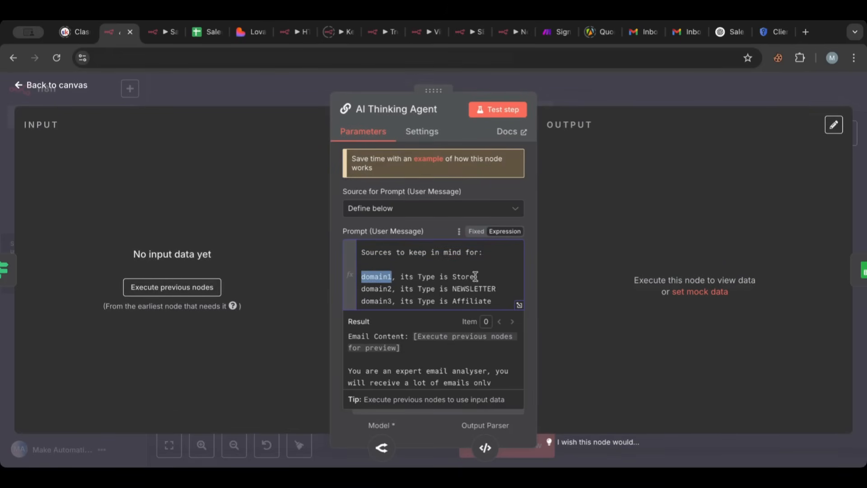
drag(474, 277, 452, 277)
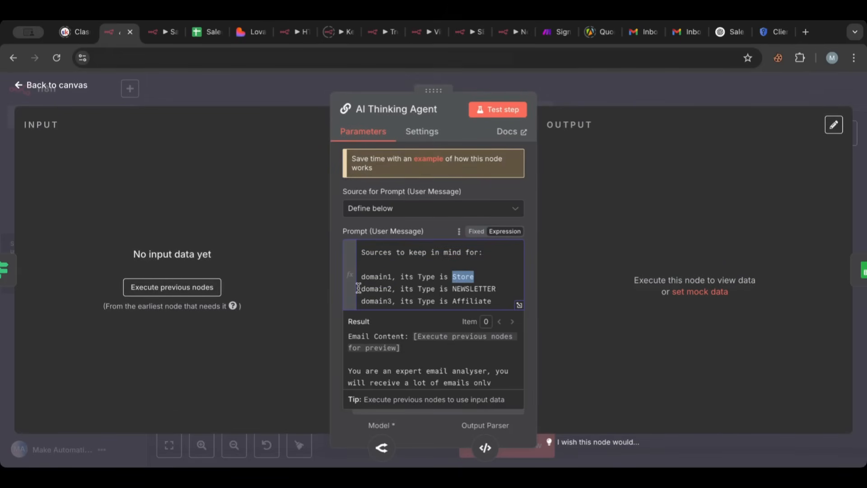
drag(361, 289, 395, 288)
double_click(468, 287)
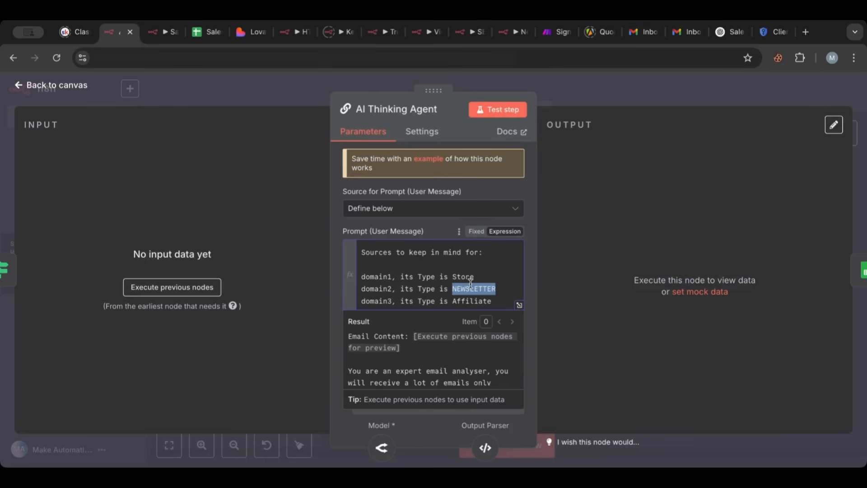
double_click(480, 301)
drag(450, 276, 499, 309)
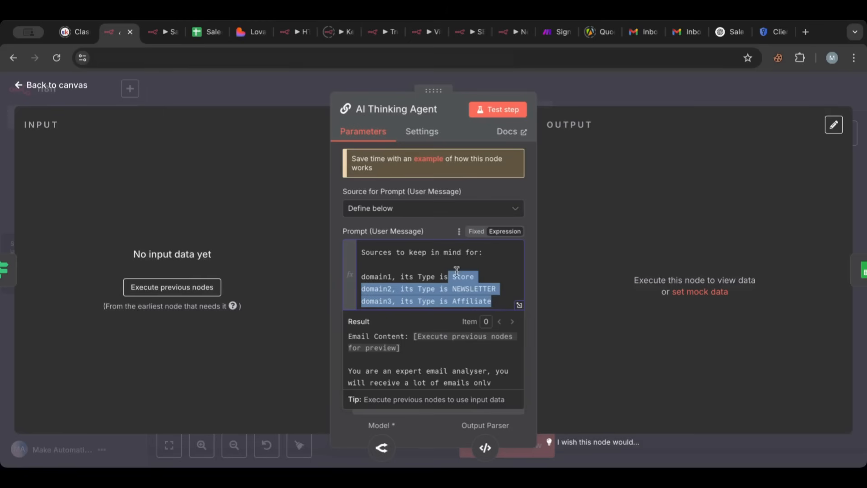
scroll(453, 268, up, 10)
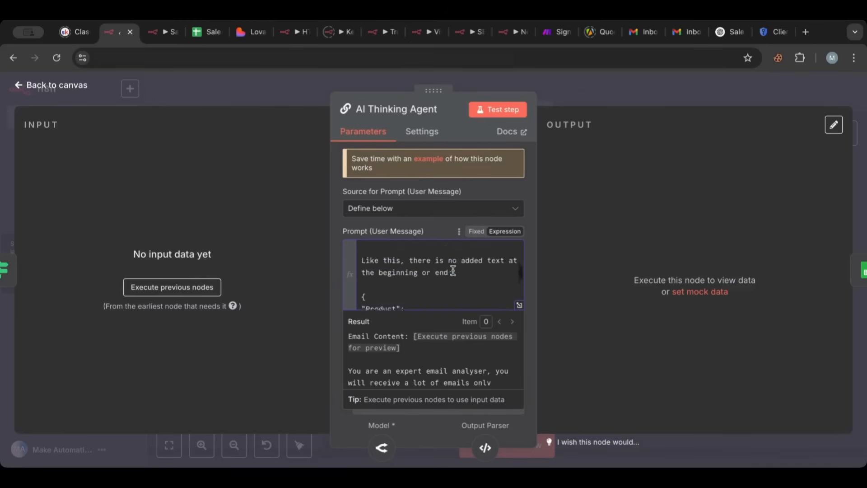
scroll(453, 270, down, 10)
click(78, 90)
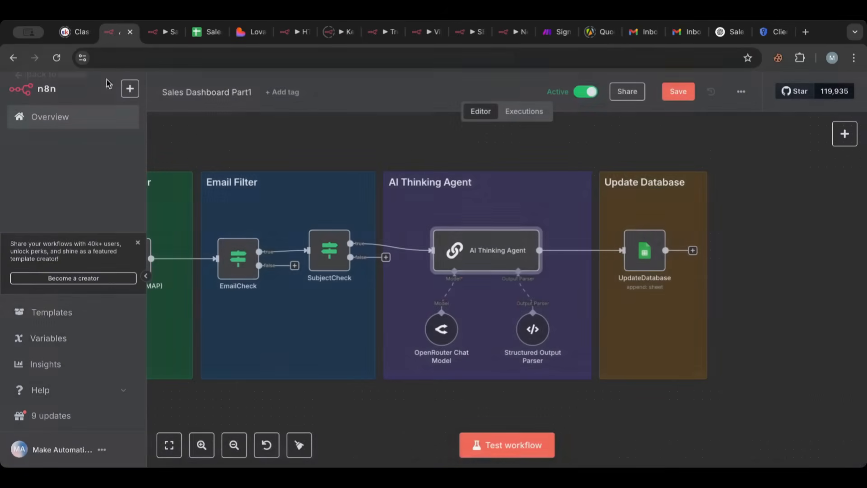
- Review the Structured Output Parser's input schema down to its required fields, then close the node
double_click(533, 330)
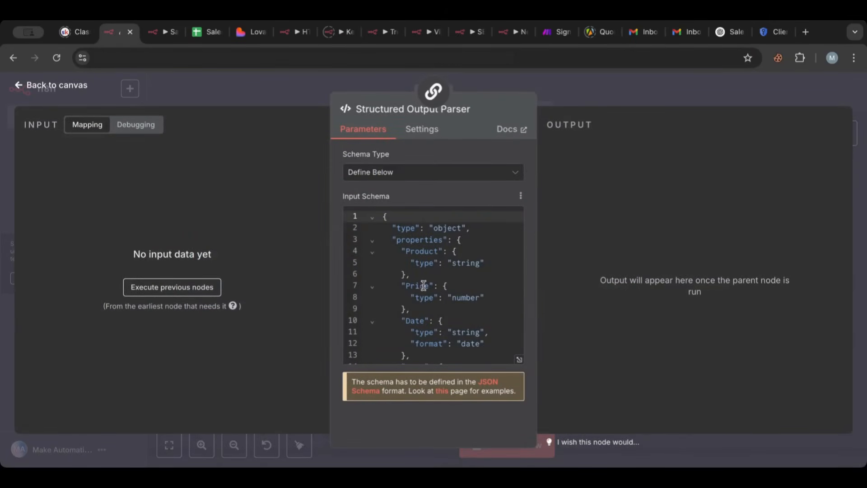
scroll(448, 309, down, 3)
scroll(447, 308, down, 2)
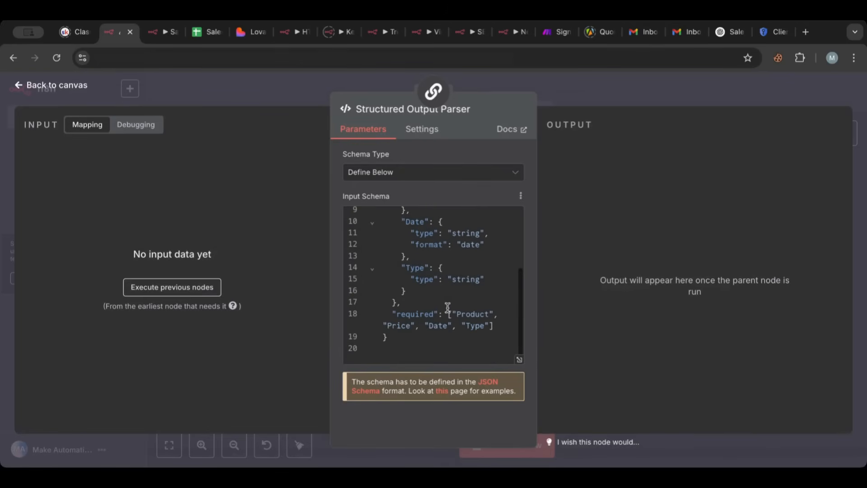
click(55, 87)
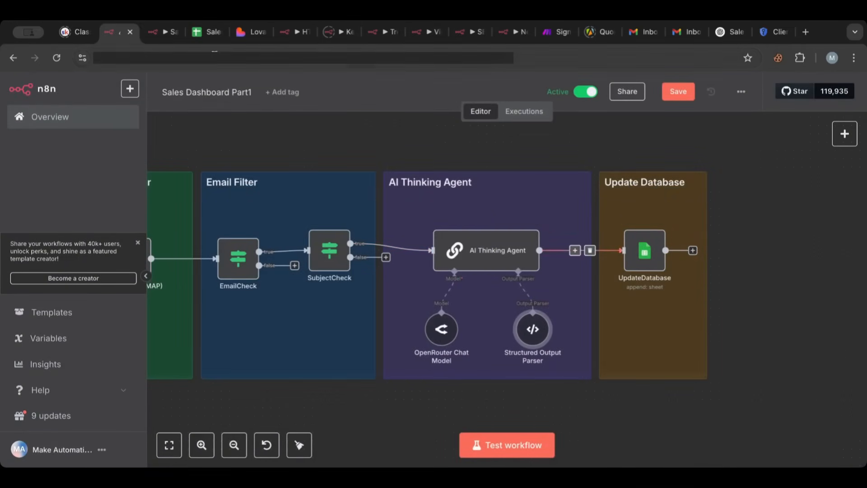
- Switch to the Sales Google Sheet and look through the Product, Price, Type and Date records down to the last filled row
click(197, 34)
click(365, 333)
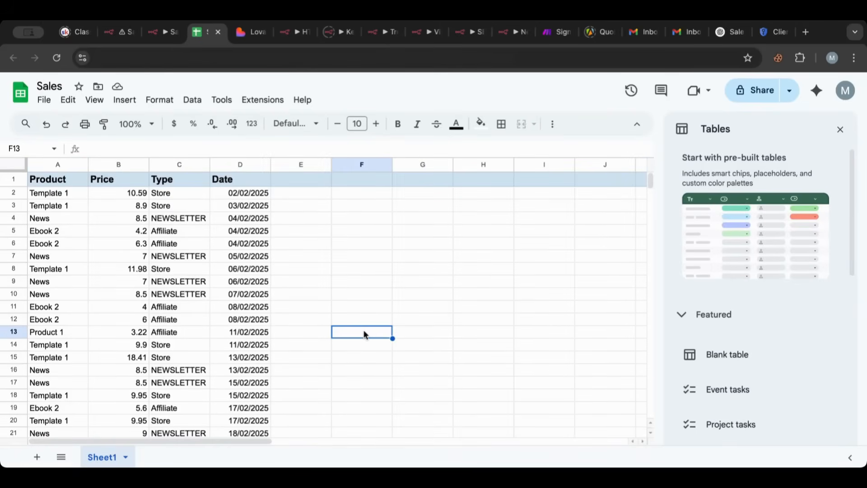
scroll(365, 333, down, 5)
scroll(364, 334, up, 5)
scroll(342, 357, down, 16)
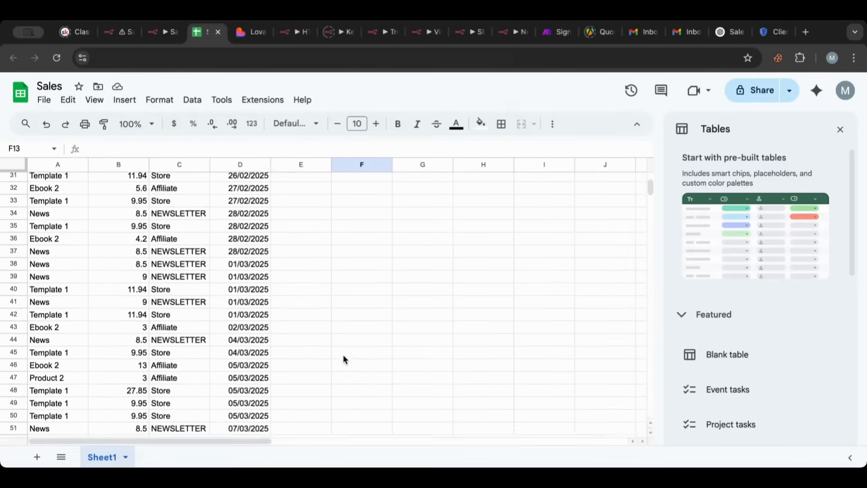
scroll(343, 360, down, 18)
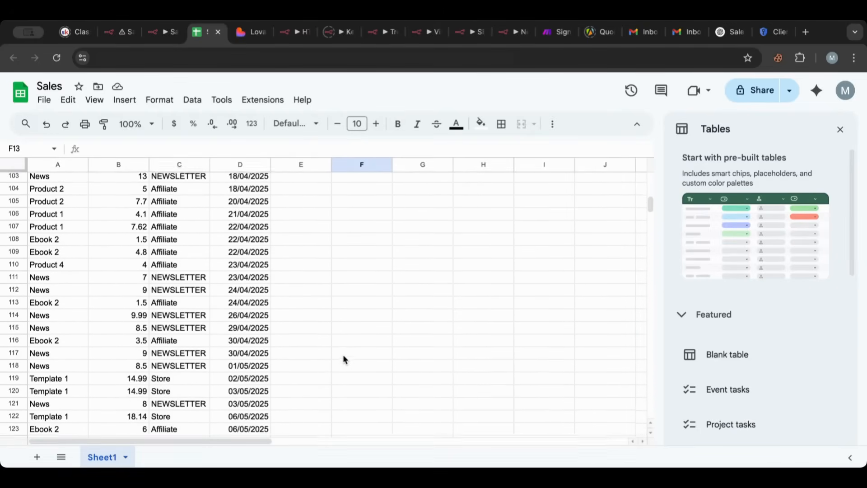
scroll(344, 359, down, 20)
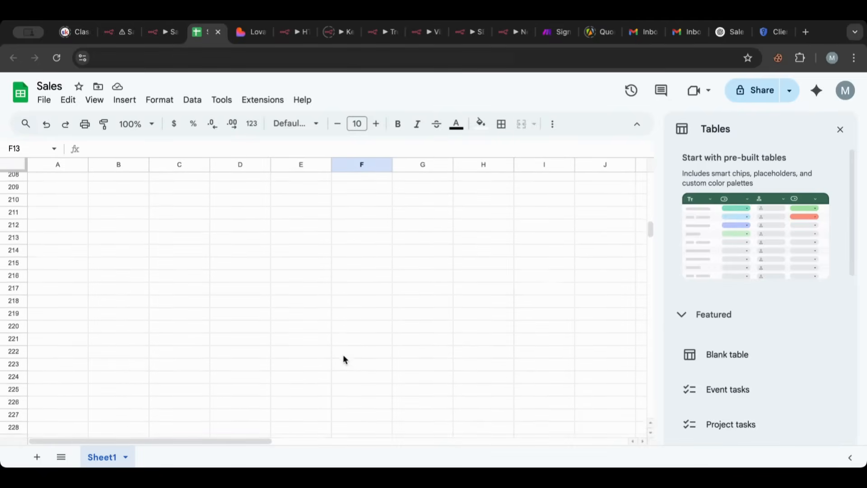
scroll(343, 359, up, 6)
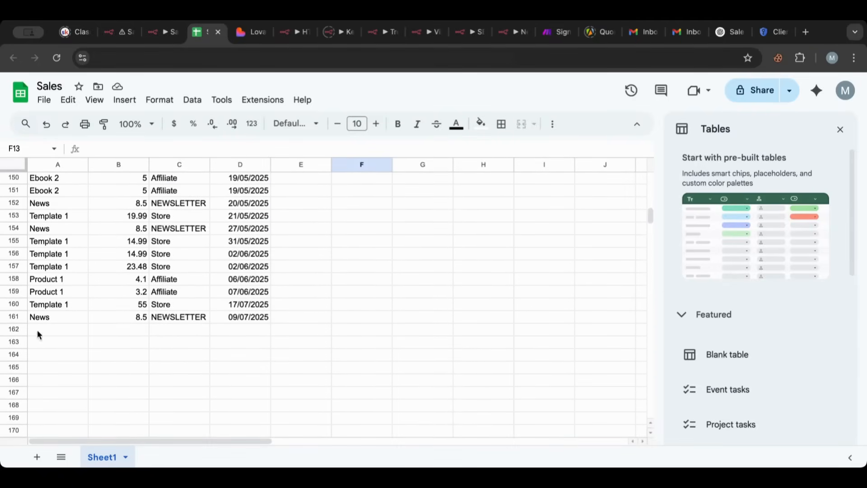
- Go back to the Sales Dashboard Part1 canvas to view all four workflow sections, then revisit the Sales sheet's last rows
click(115, 32)
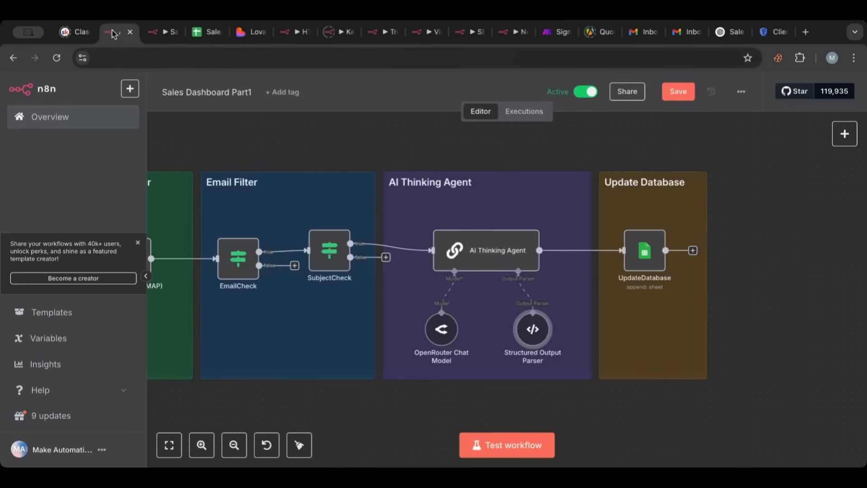
scroll(535, 229, left, 4)
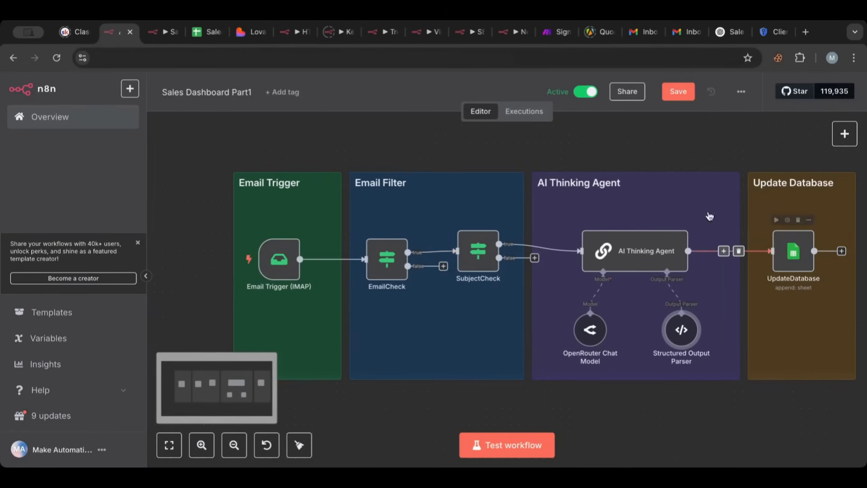
click(206, 32)
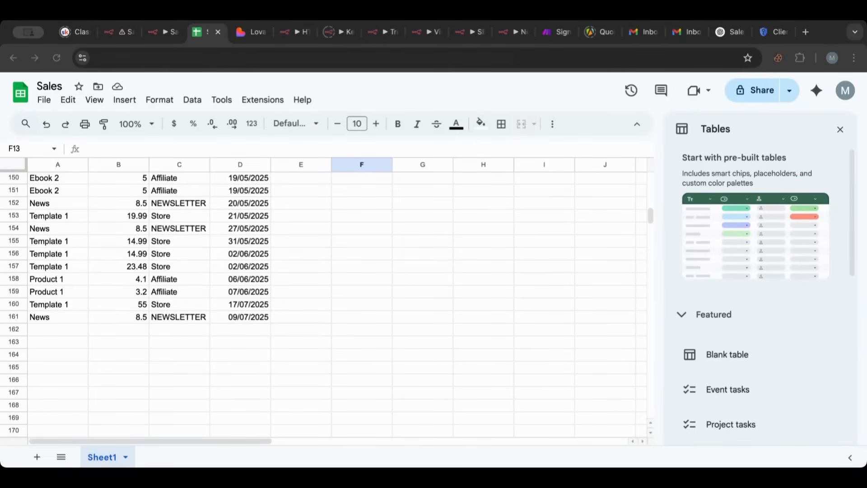
- Inspect the AI Thinking Agent's JSON output in the Part1 execution of Jul 18, 12:06:41, then return to the workflow editor
click(116, 32)
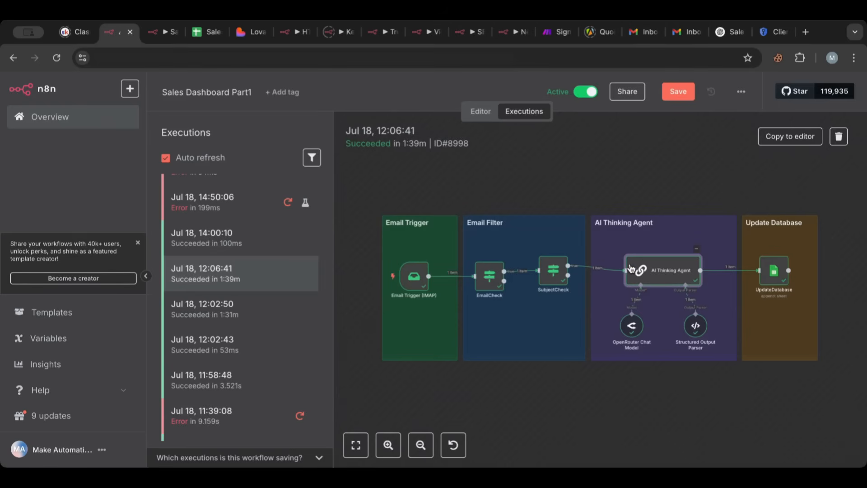
double_click(670, 277)
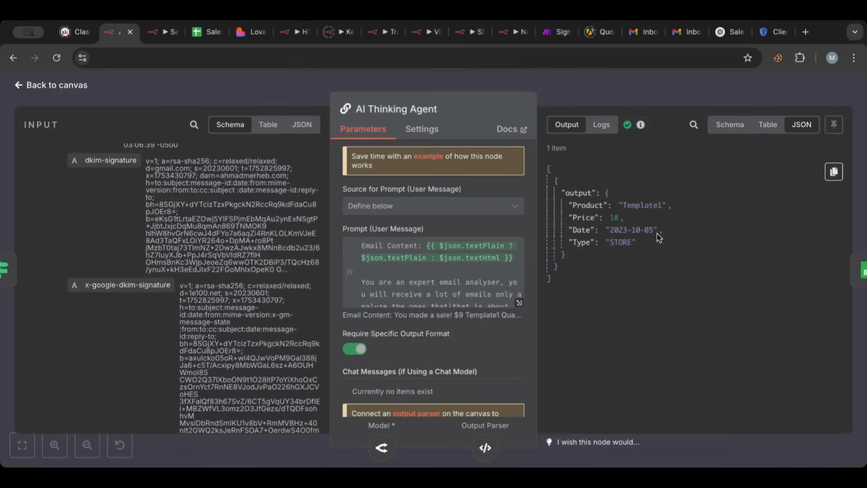
click(54, 86)
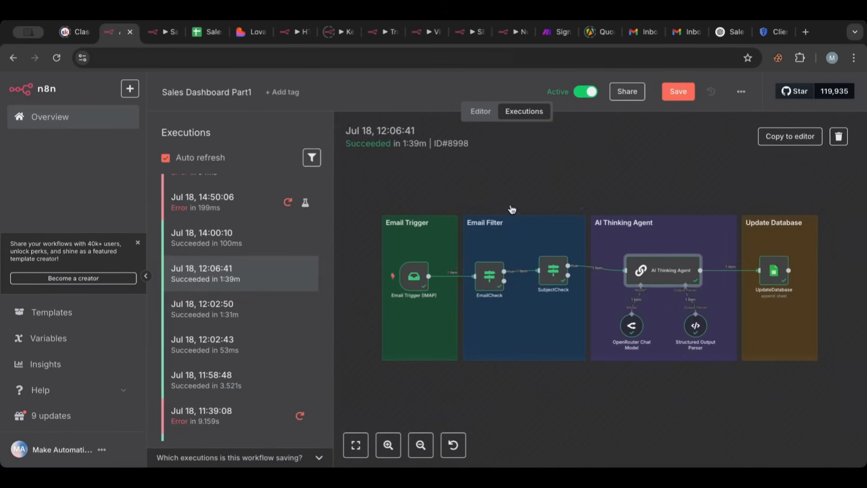
click(481, 113)
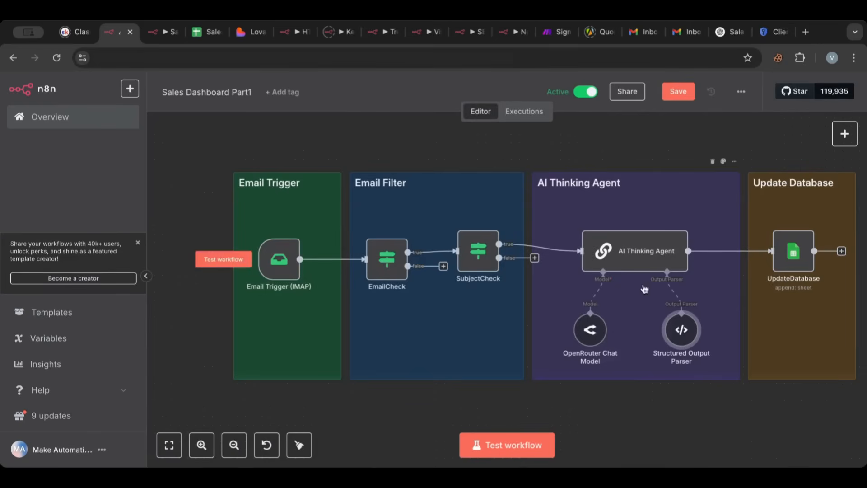
scroll(574, 222, right, 1)
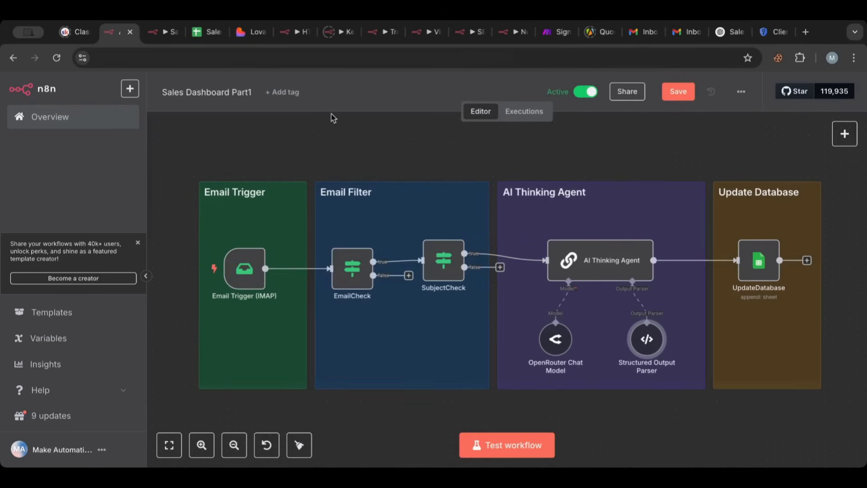
- Switch to the Sales Dashboard Part2 workflow and view the Webhook node's URL, HTTP method, path and authentication settings
click(152, 33)
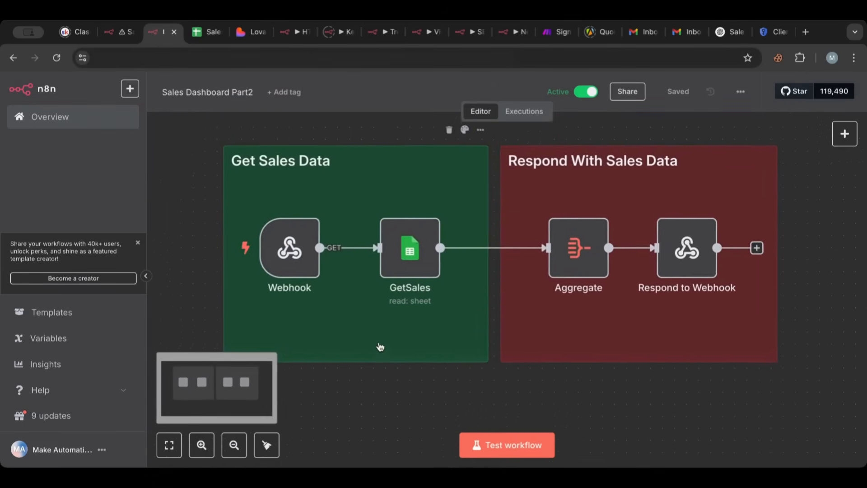
scroll(376, 262, up, 1)
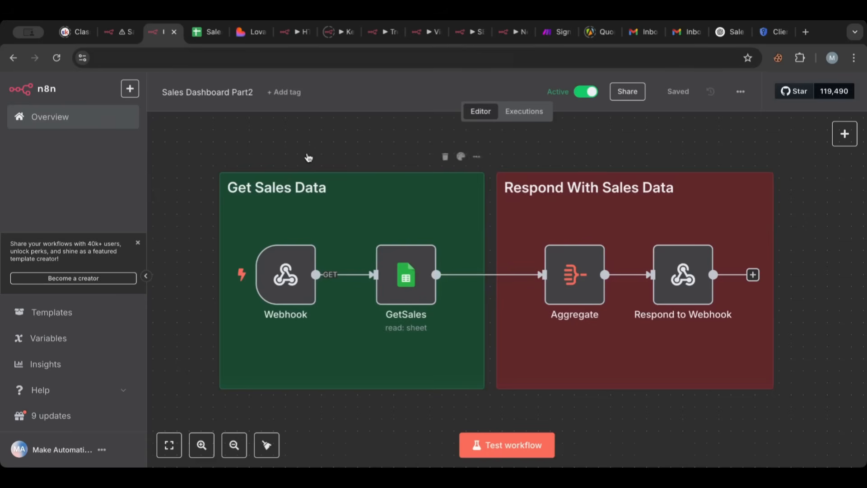
mouse_move(286, 273)
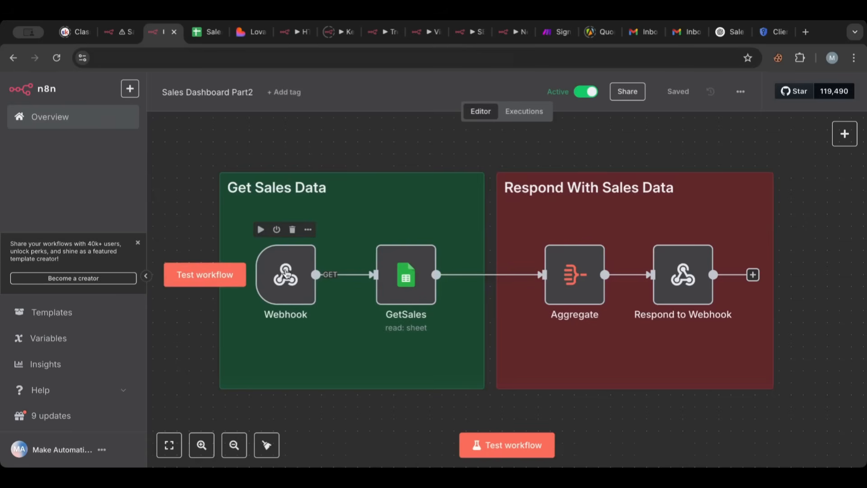
click(286, 273)
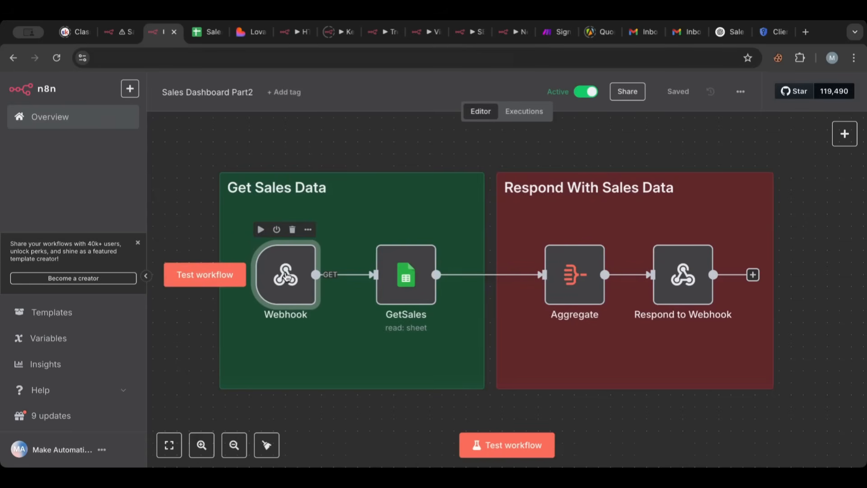
double_click(285, 273)
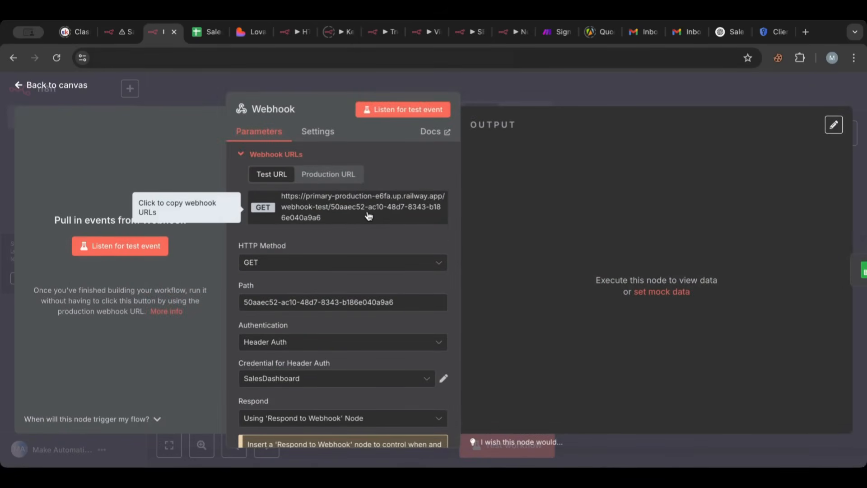
scroll(369, 216, down, 1)
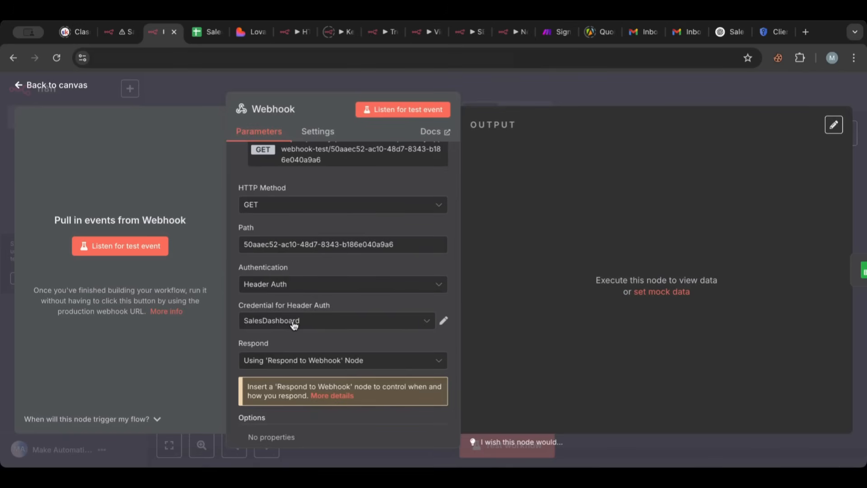
- View the blank form for a new Header Auth credential, close it without saving, and review the Webhook node's remaining parameters
click(417, 319)
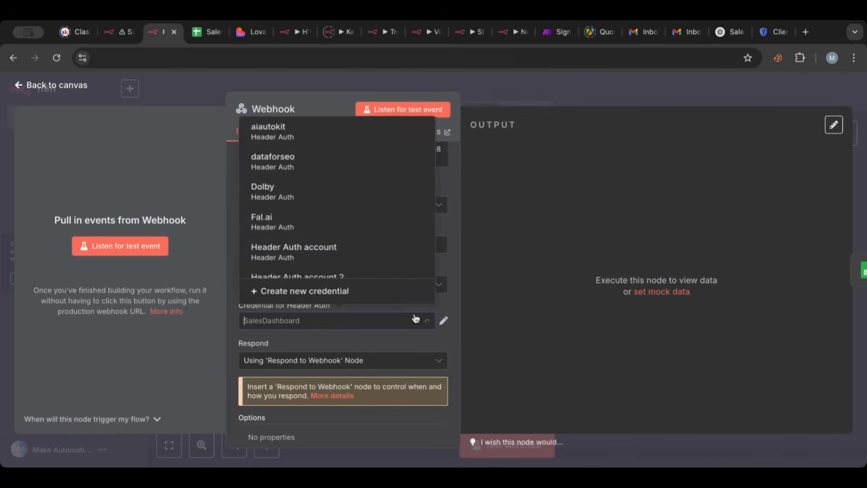
click(381, 295)
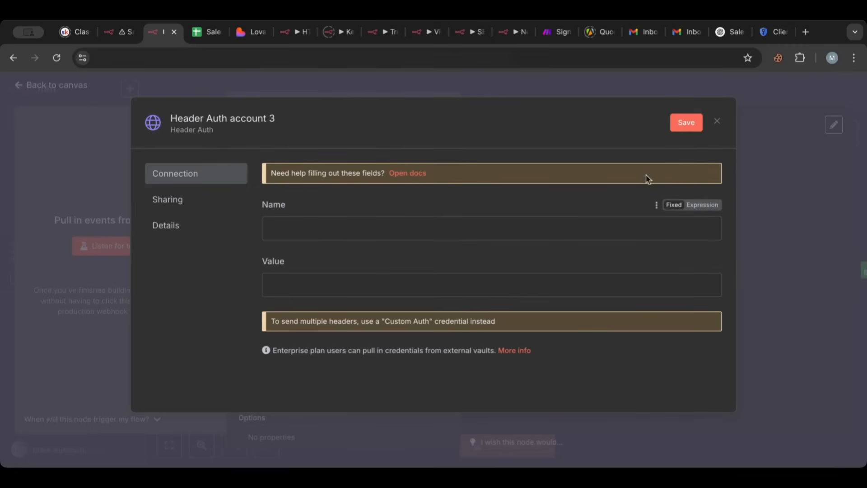
click(717, 121)
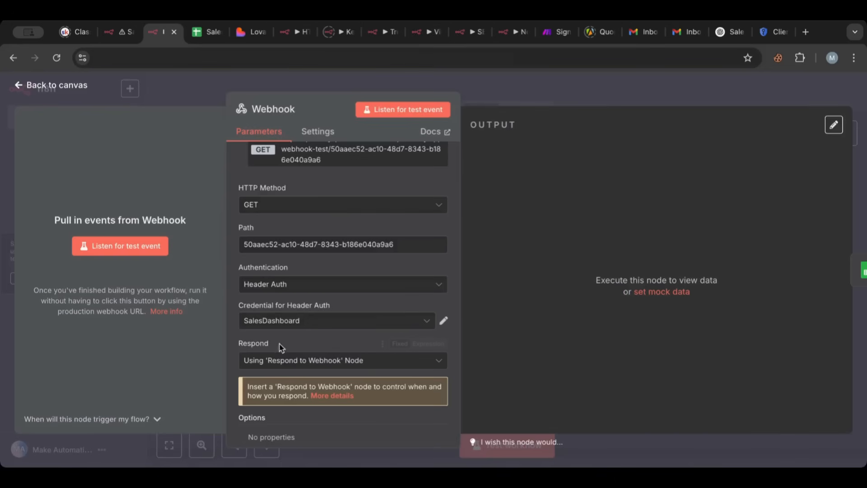
scroll(333, 373, down, 3)
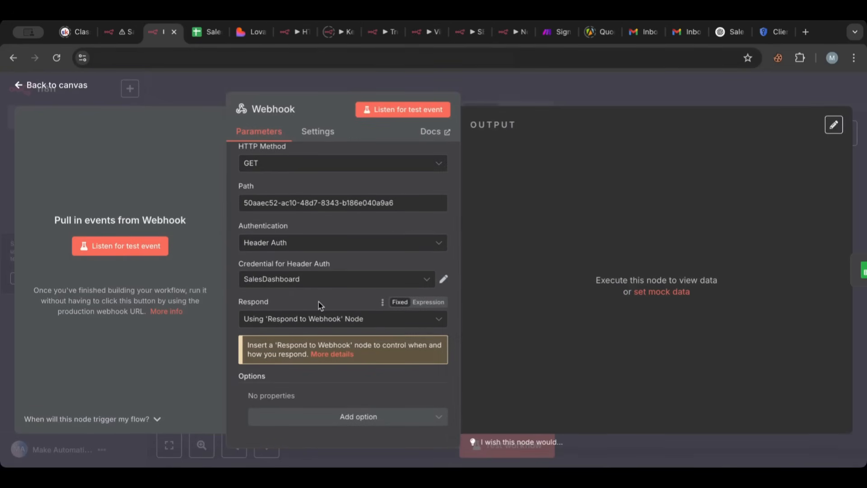
scroll(347, 226, up, 3)
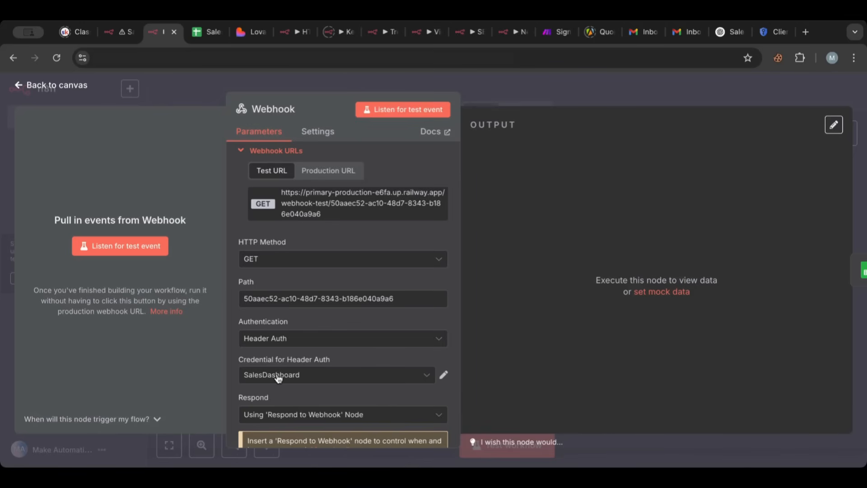
- Open the Webhook node's new Header Auth credential form, close it unsaved, check the Respond setting and return to the canvas
click(365, 378)
click(327, 348)
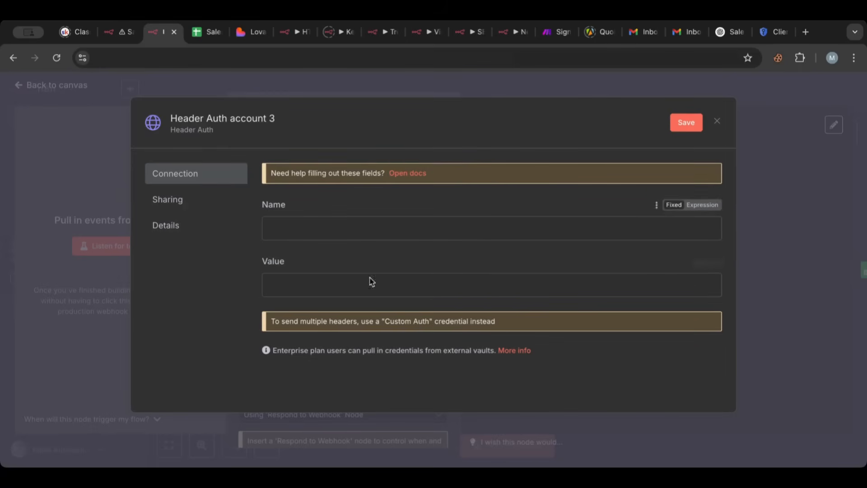
click(718, 123)
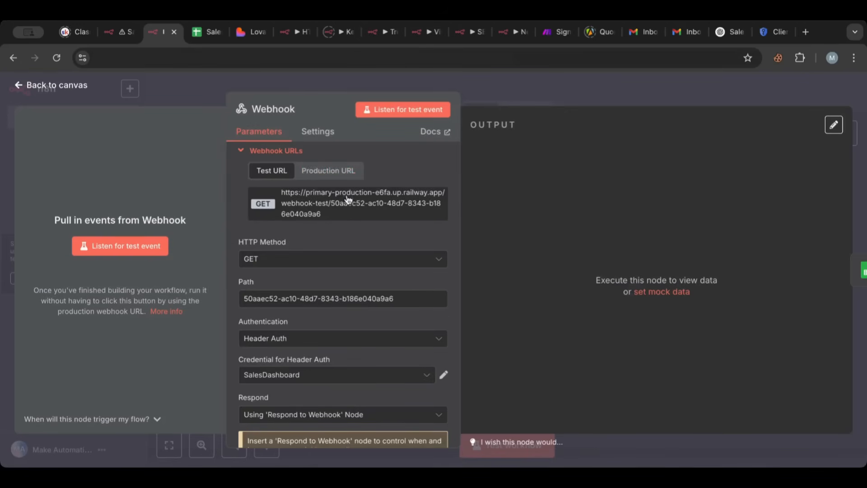
scroll(361, 255, down, 2)
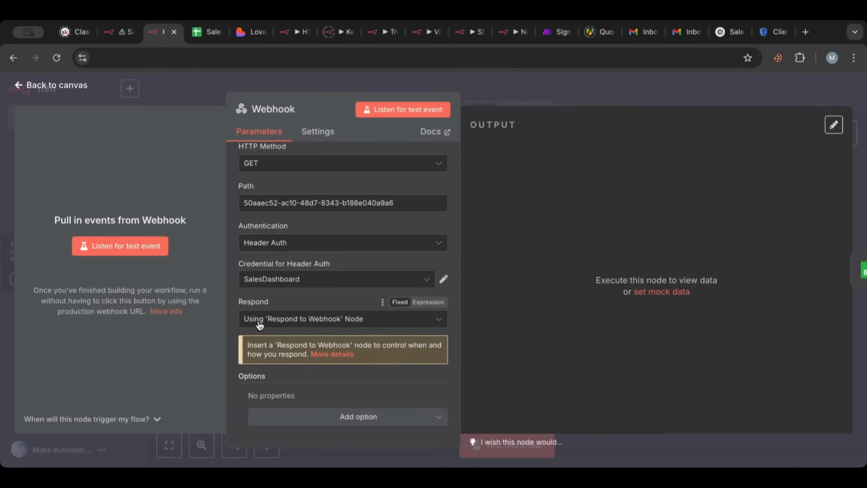
click(68, 86)
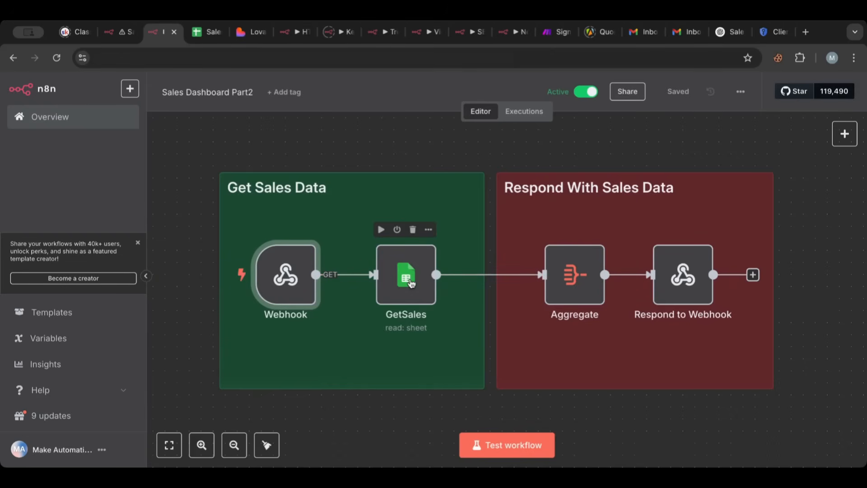
- Switch to the Sales spreadsheet and look through the product, price, type and date rows that the GetSales node reads
click(207, 31)
scroll(209, 244, up, 10)
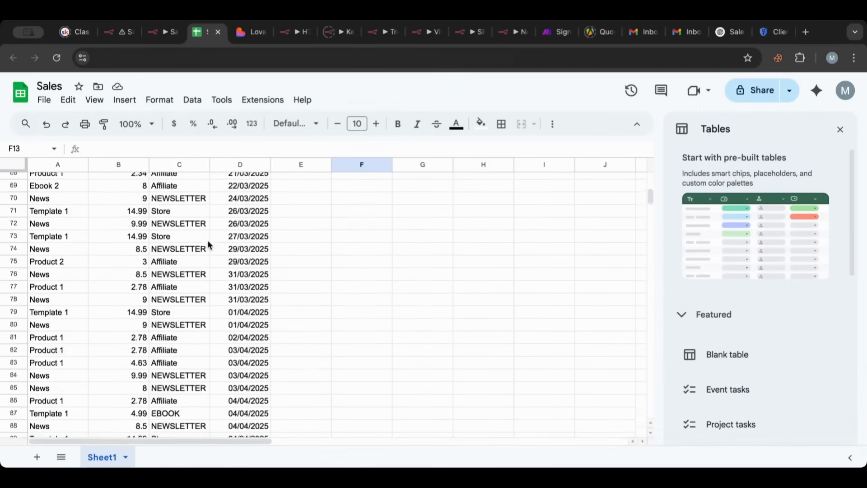
scroll(207, 241, up, 14)
scroll(207, 241, down, 16)
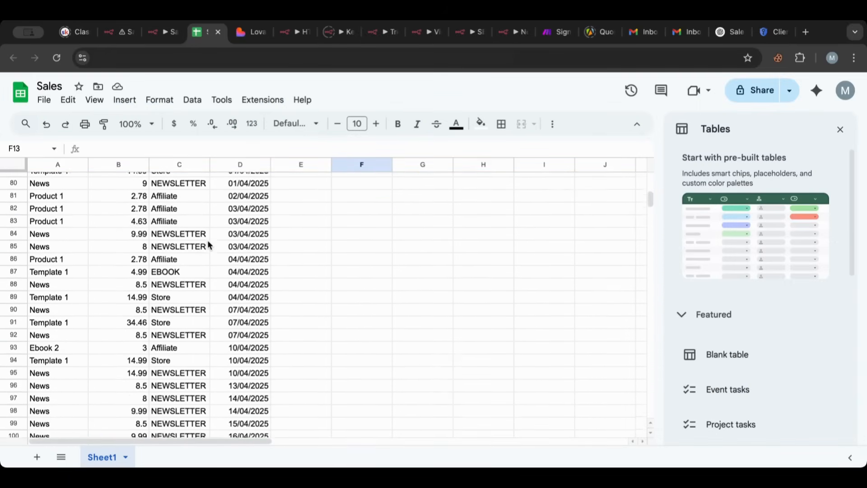
scroll(209, 244, down, 9)
scroll(208, 245, up, 12)
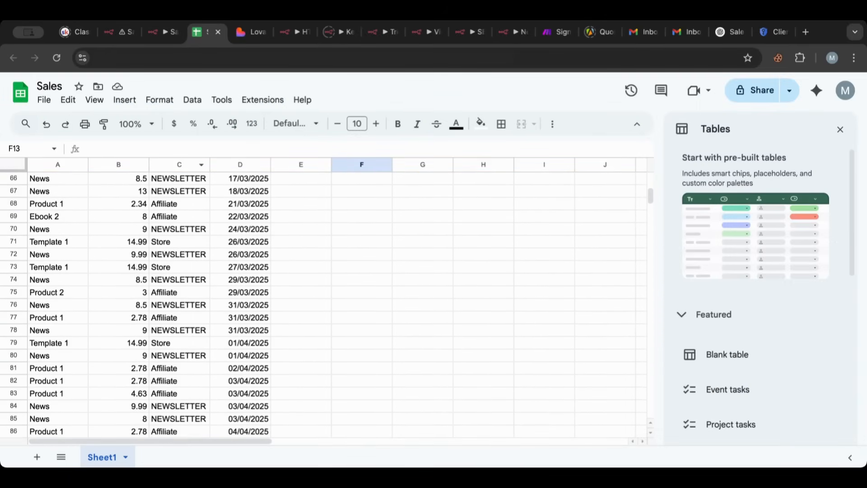
- Return to Sales Dashboard Part2 and inspect the parameters of the Aggregate and Respond to Webhook nodes
click(160, 32)
double_click(573, 292)
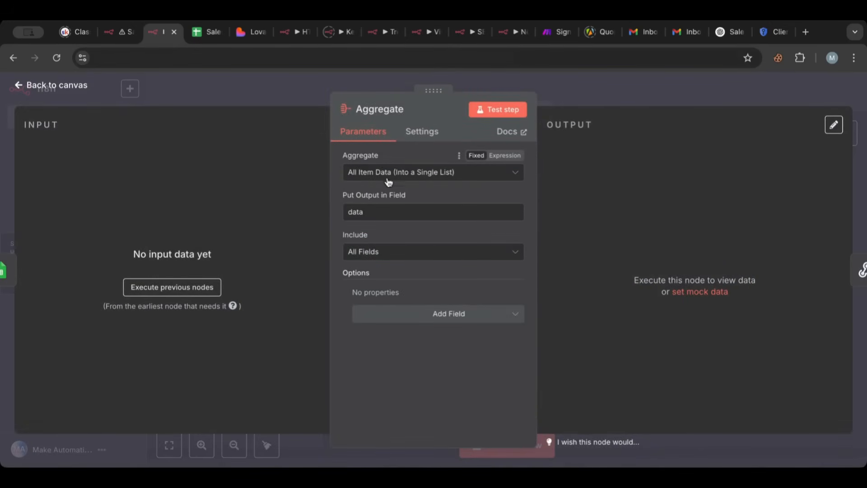
click(53, 87)
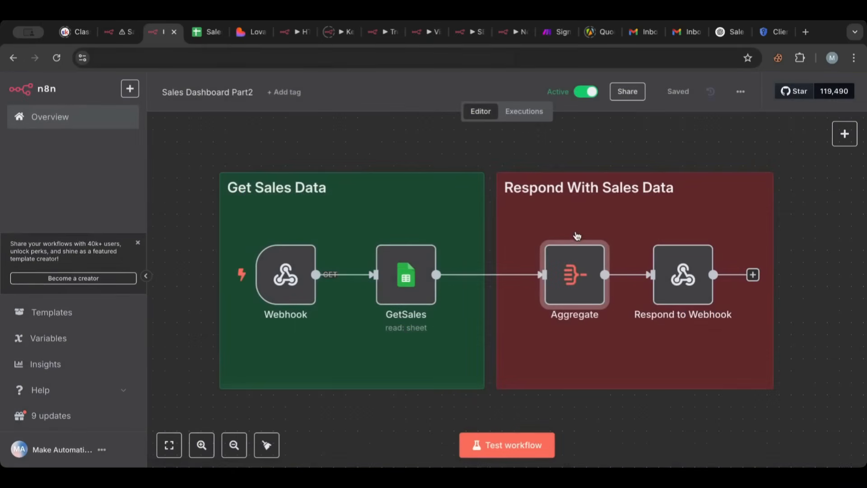
double_click(688, 298)
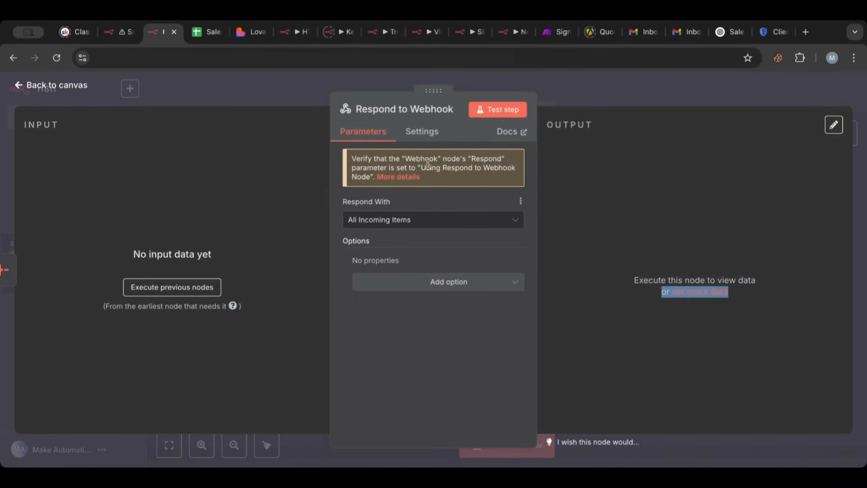
click(74, 86)
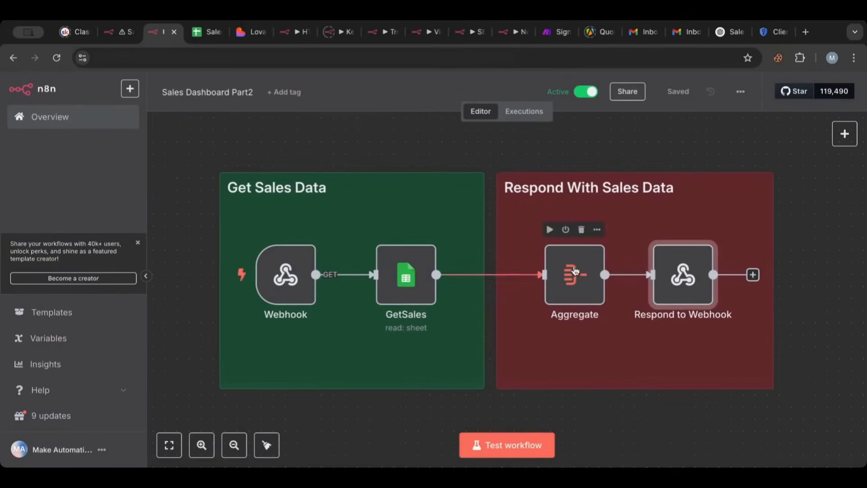
- Save the Sales Dashboard Part1 workflow, then go back to the Sales Dashboard Part2 canvas
mouse_move(273, 288)
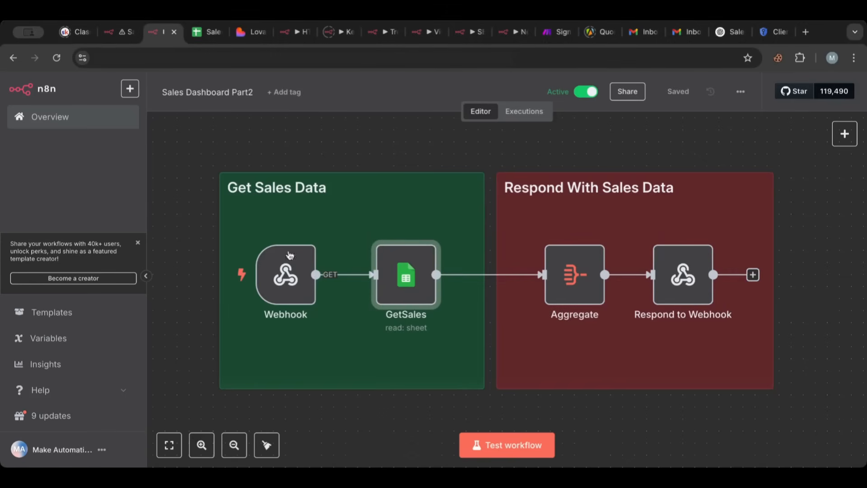
click(121, 32)
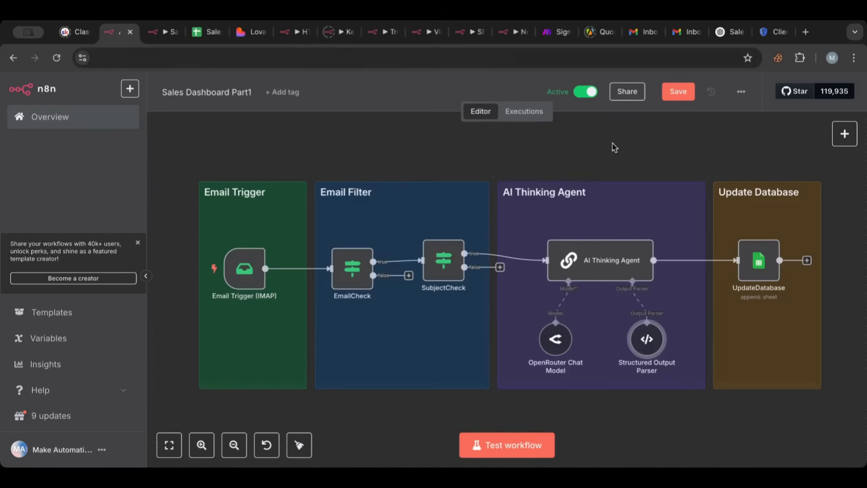
click(687, 97)
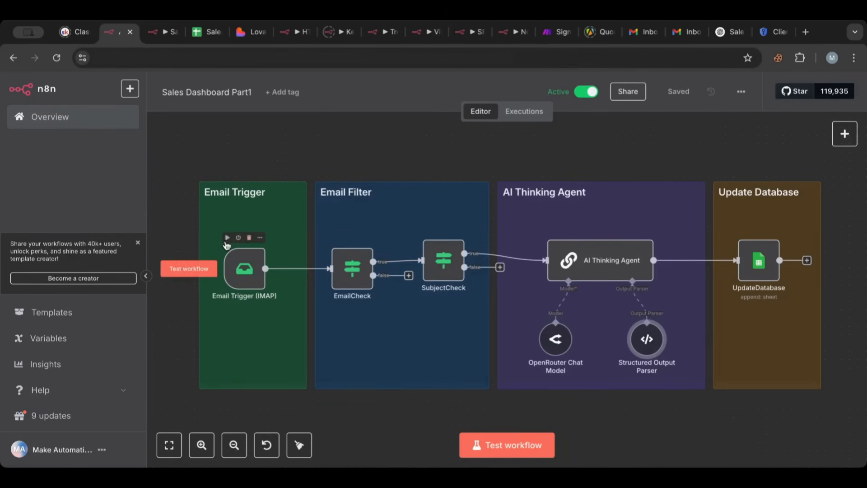
click(163, 33)
mouse_move(267, 238)
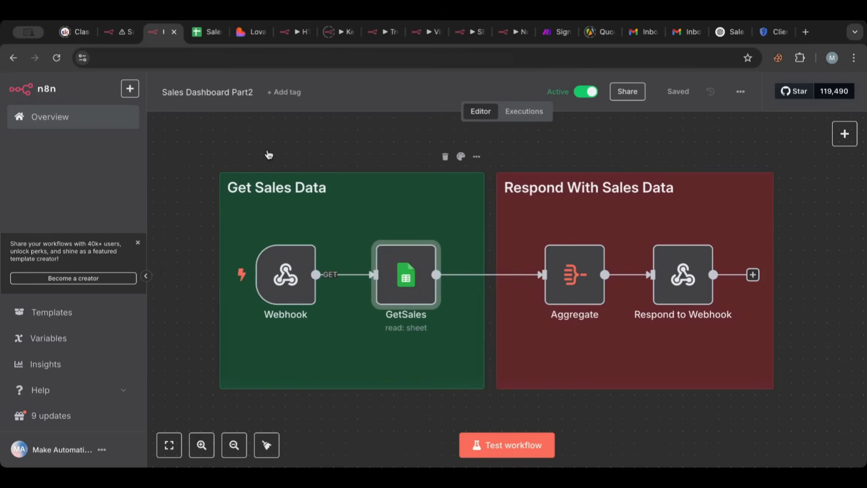
- Switch to Lovable, review the sales dashboard prompt from the webhook details to the additional notes, and attach the copied dashboard reference image
click(242, 37)
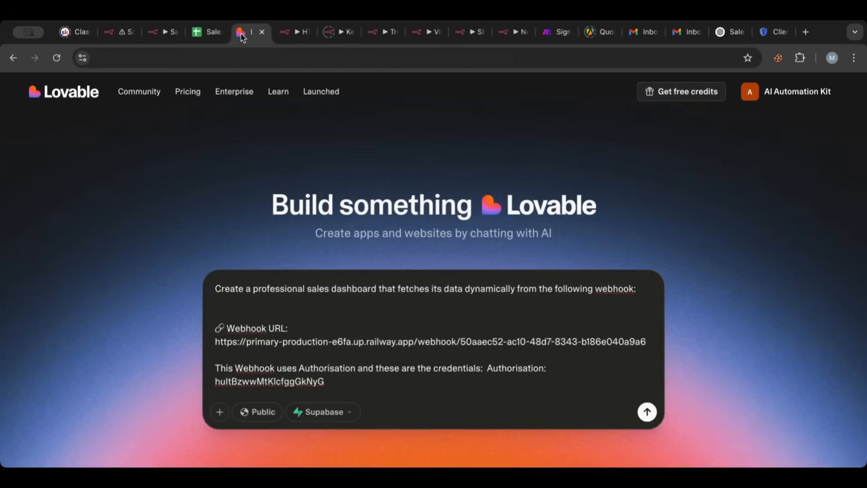
scroll(256, 209, down, 3)
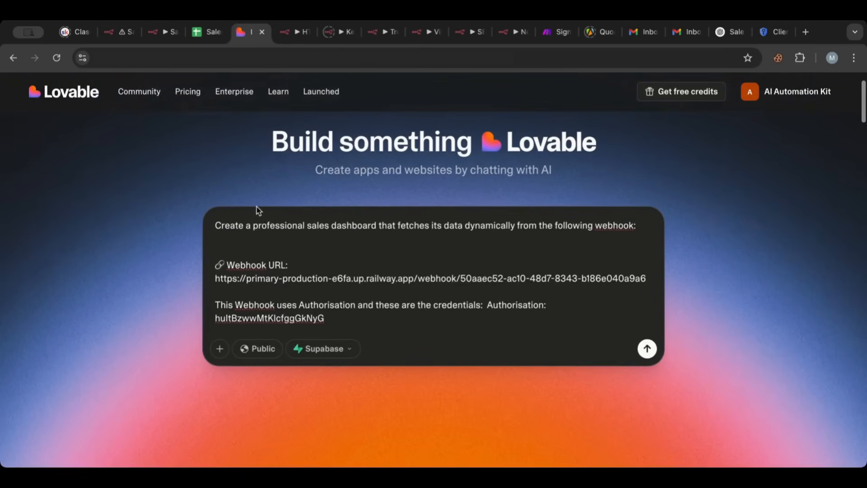
scroll(275, 274, down, 15)
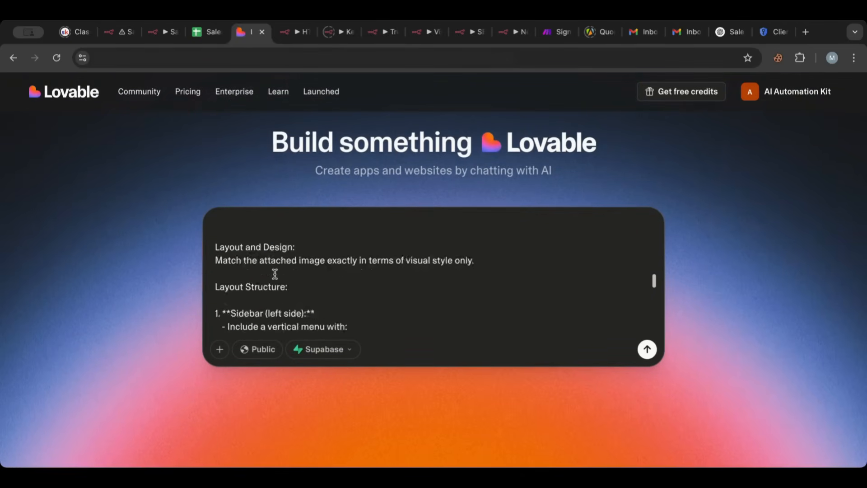
scroll(274, 273, up, 15)
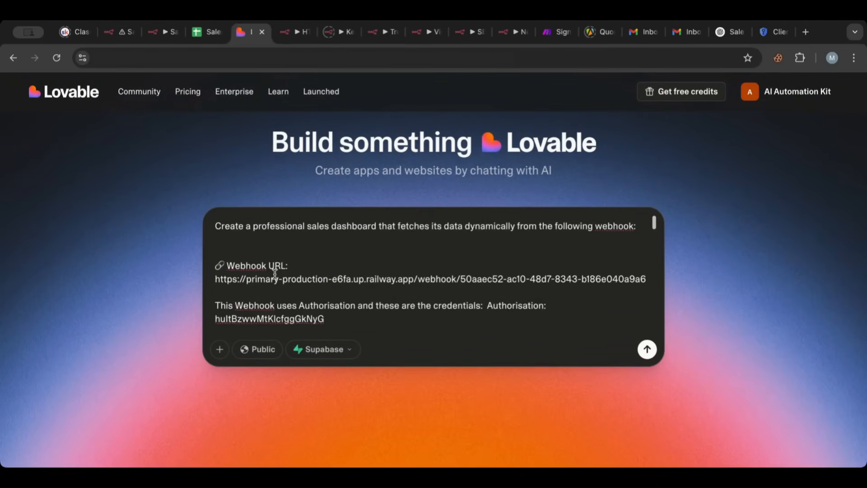
scroll(274, 274, down, 15)
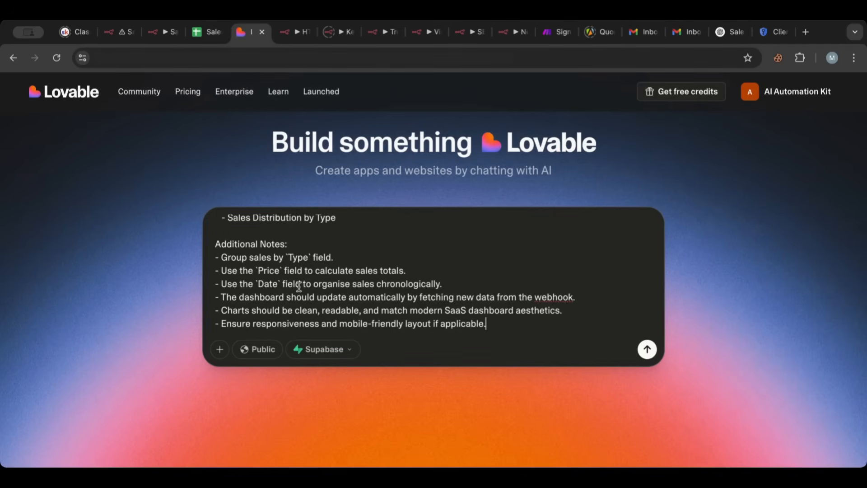
scroll(313, 252, up, 3)
scroll(316, 249, down, 3)
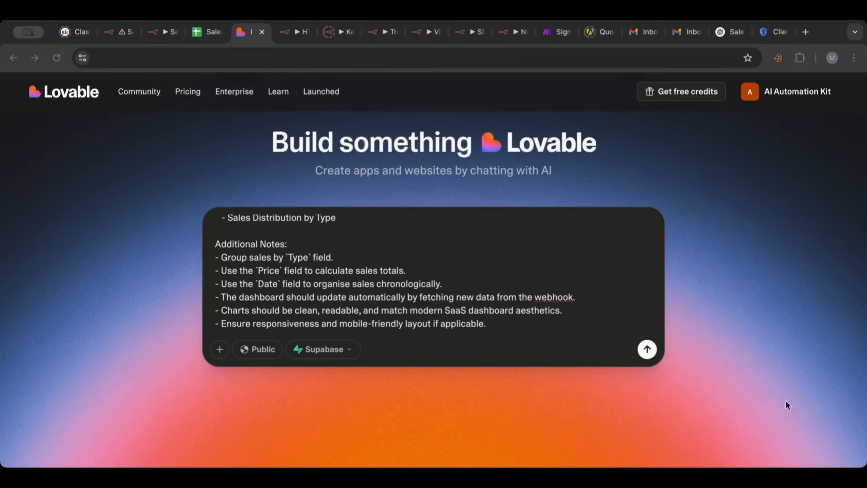
key(ctrl+v)
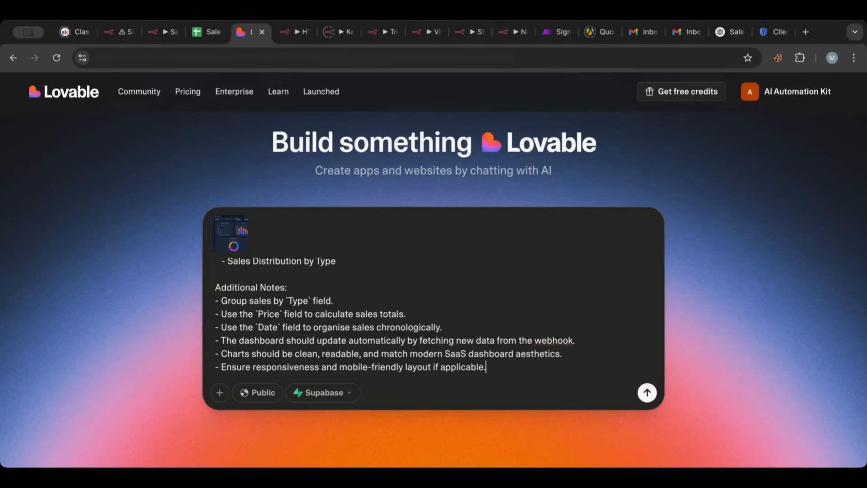
mouse_move(232, 231)
- Show the Import from File option in the Sales Dashboard Part2 workflow's actions, then go back to Sales Dashboard Part1
click(117, 37)
click(151, 37)
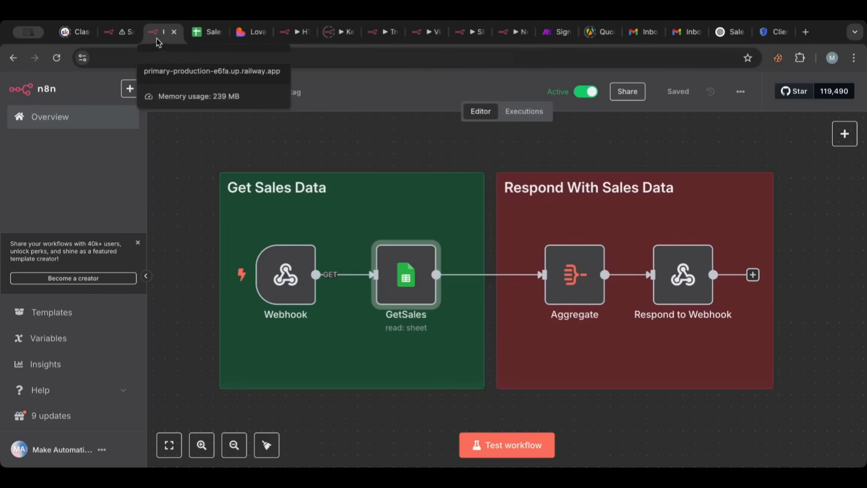
click(743, 93)
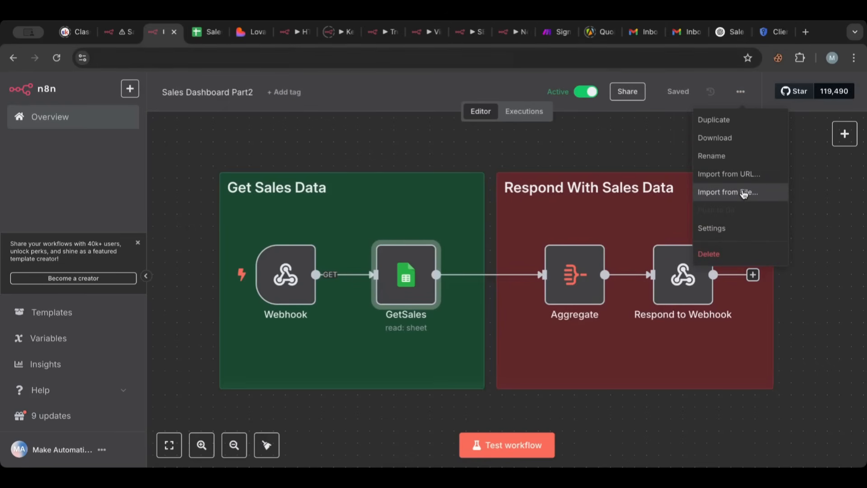
click(120, 32)
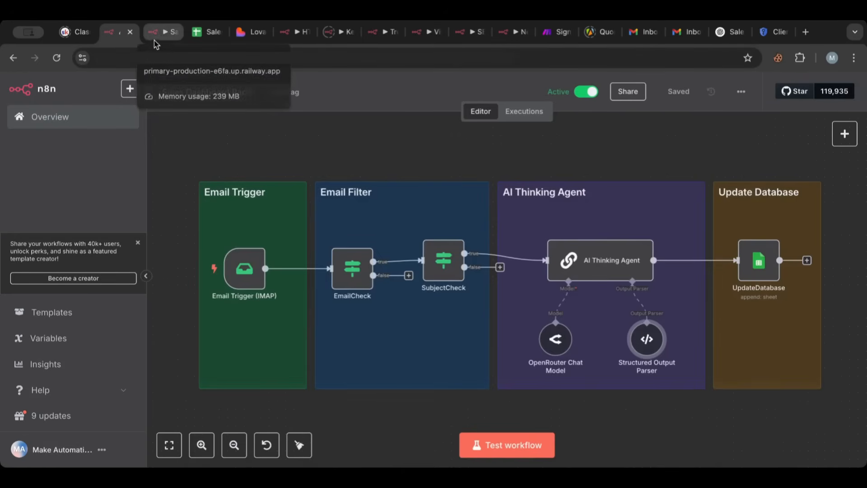
- Switch back to Lovable and submit the sales dashboard prompt with its attached reference image
click(241, 40)
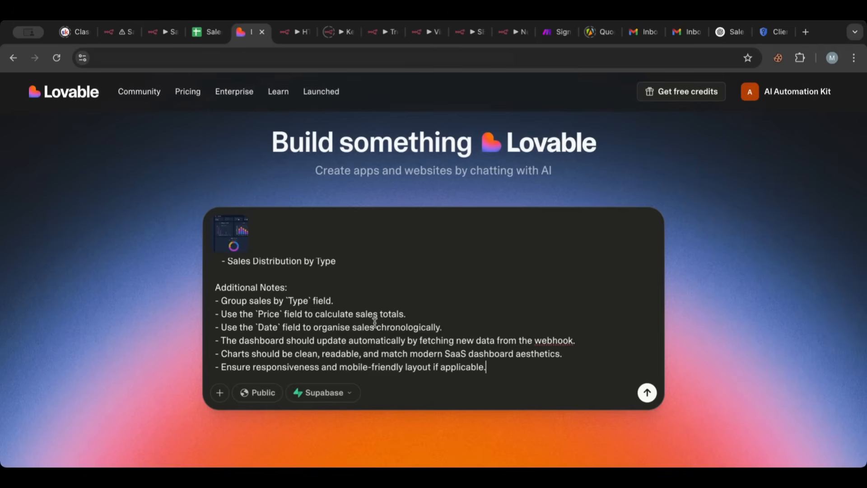
click(647, 393)
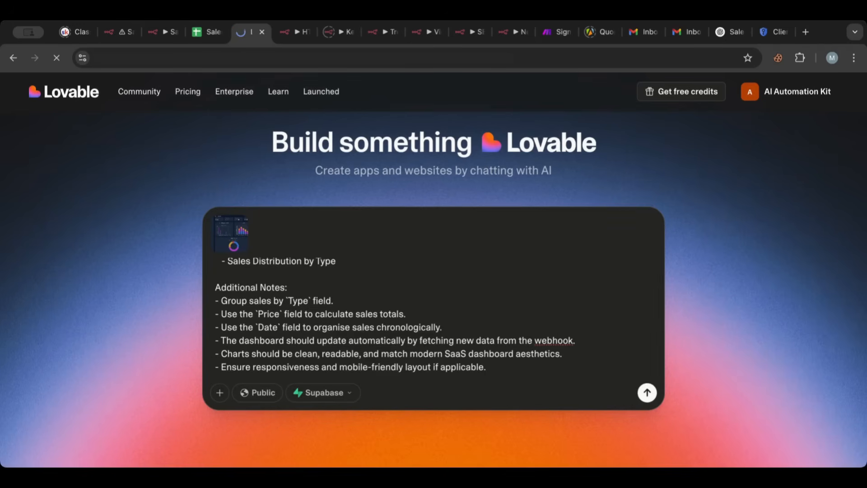